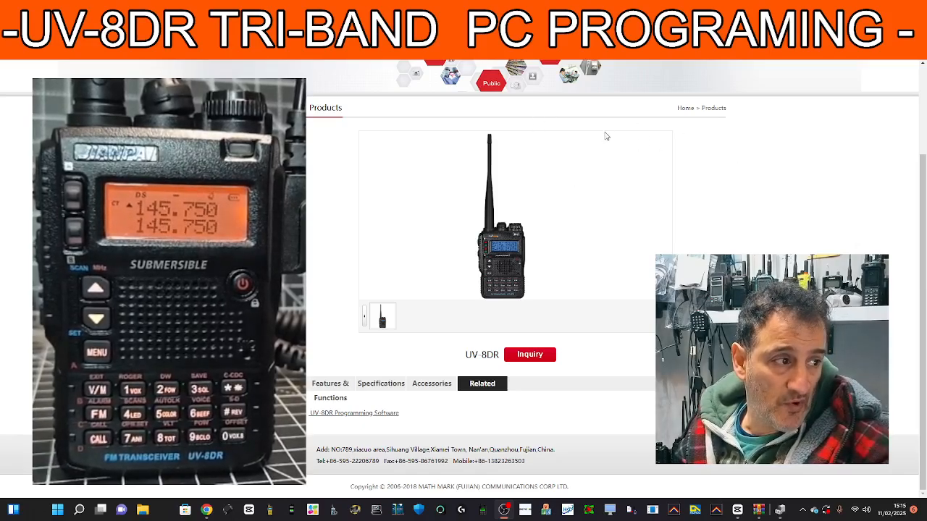
scroll(828, 202, "up", 2)
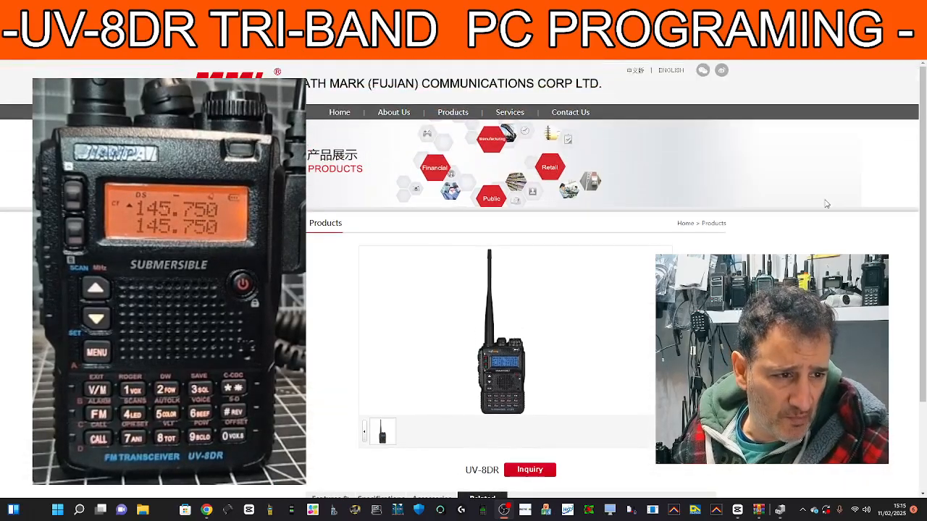
scroll(826, 201, "down", 2)
scroll(826, 201, "up", 1)
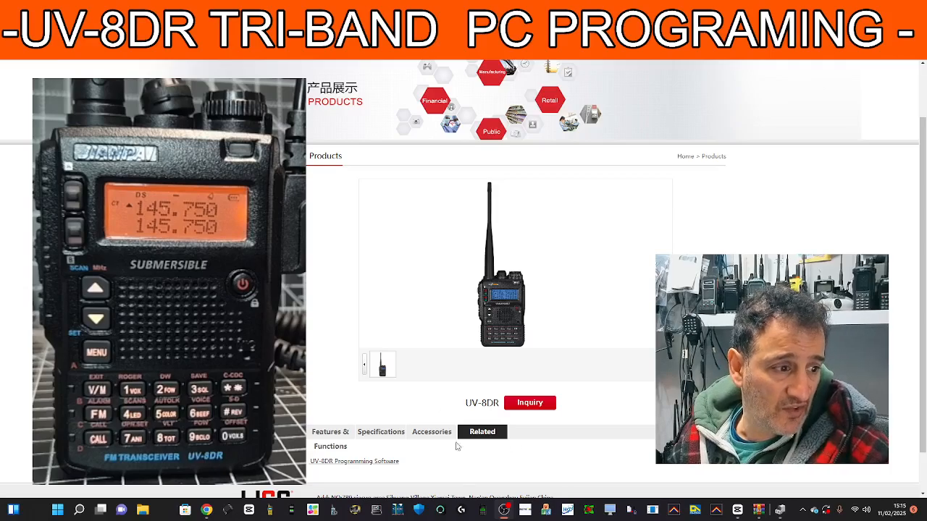
scroll(375, 424, "down", 1)
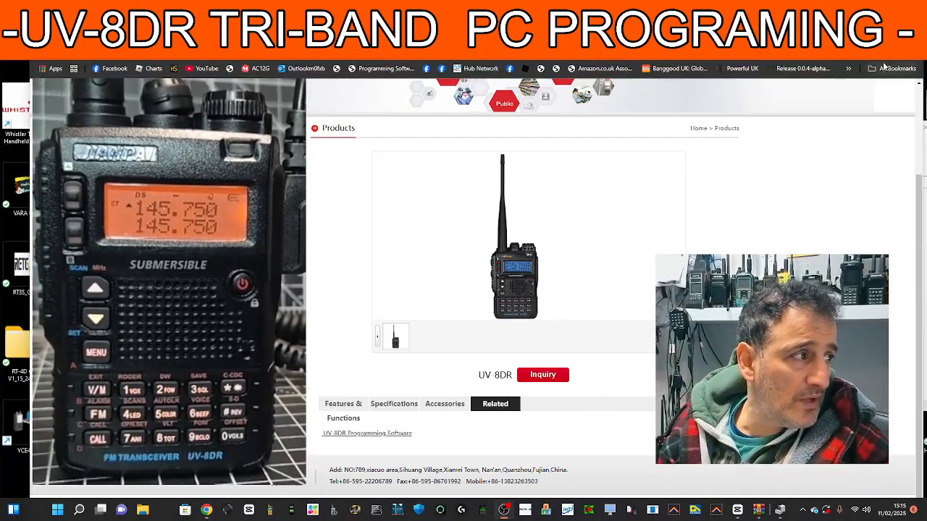
left_click(877, 50)
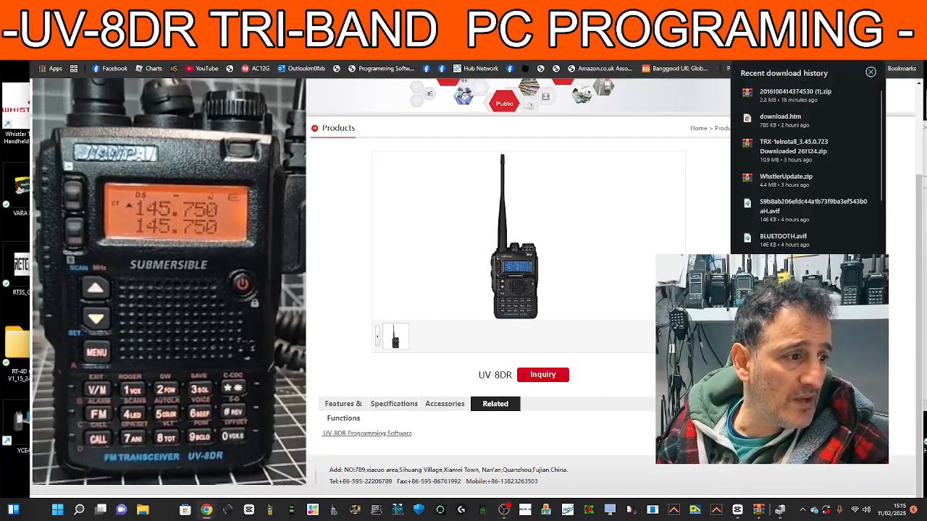
left_click(789, 96)
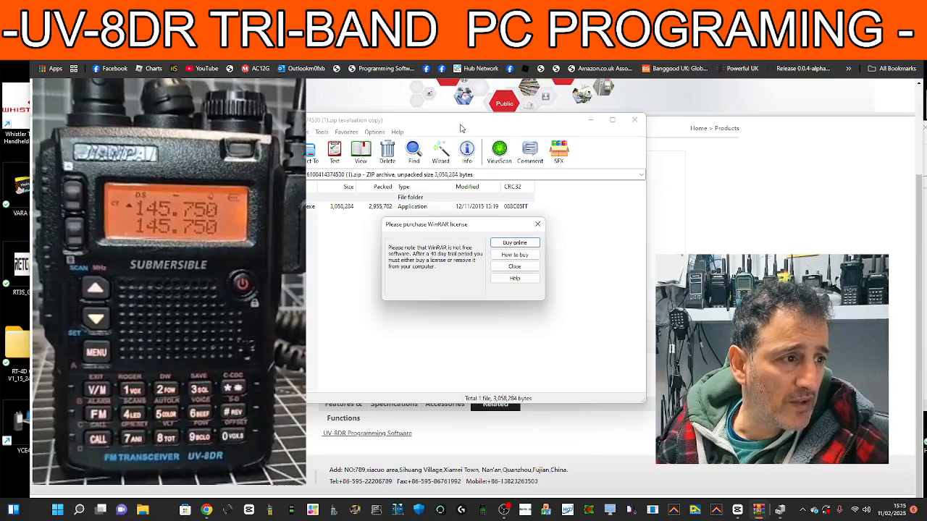
left_click_drag(461, 128, 762, 130)
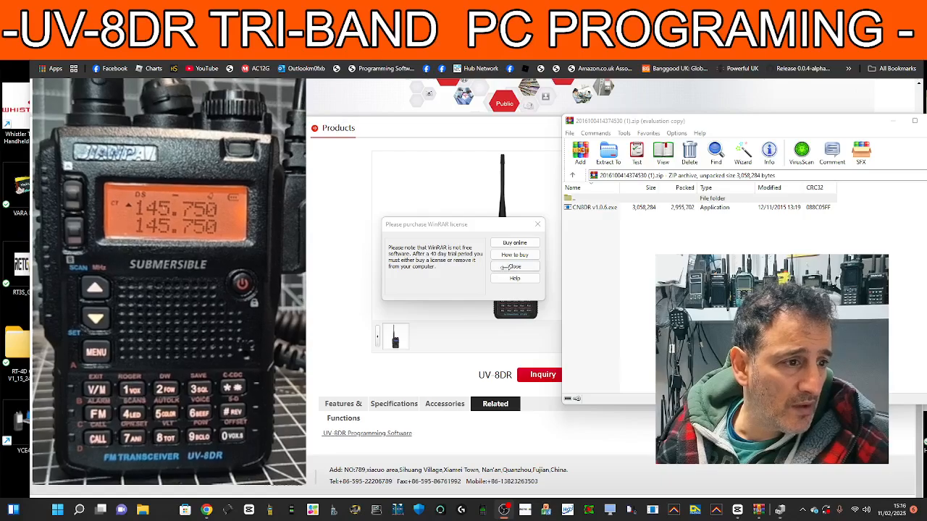
left_click(537, 224)
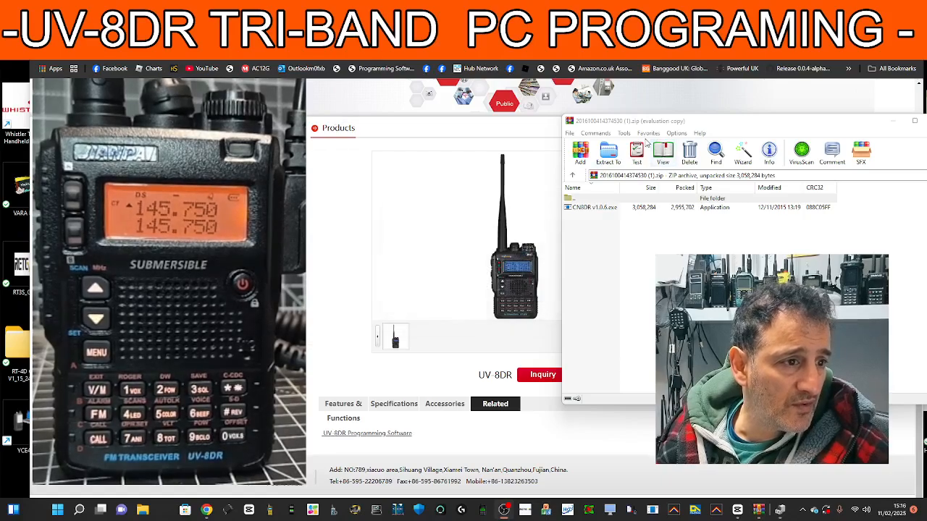
left_click_drag(803, 122, 753, 122)
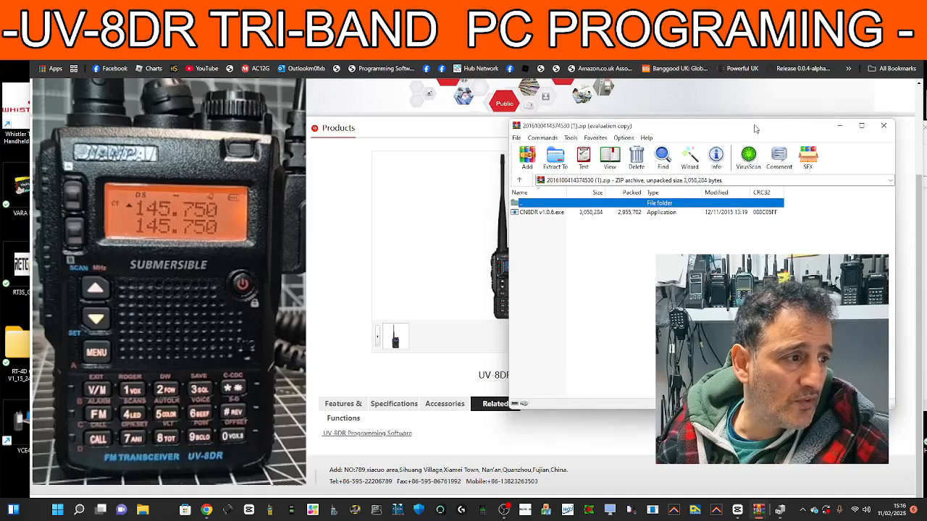
Run CN8DR v1.0.6.exe from the archive and agree to uninstall the existing copy before re-installing.
left_click(549, 208)
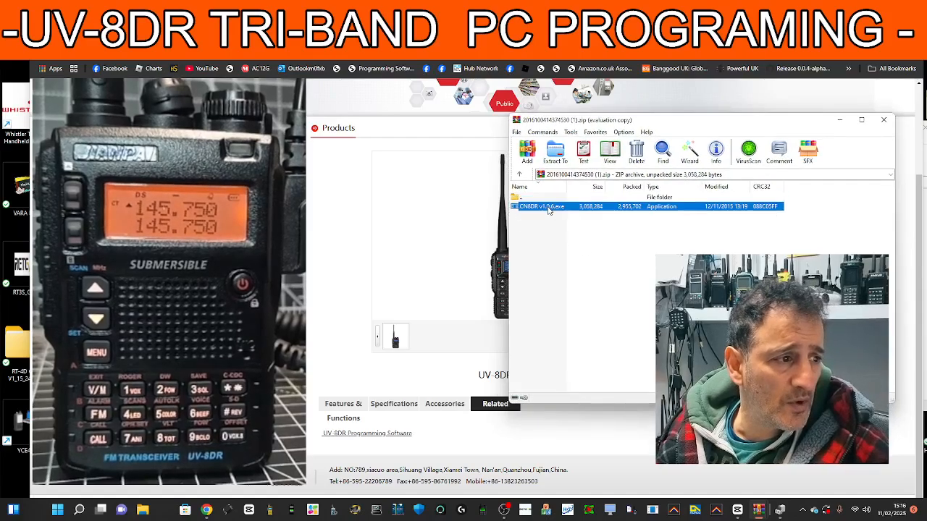
double_click(549, 209)
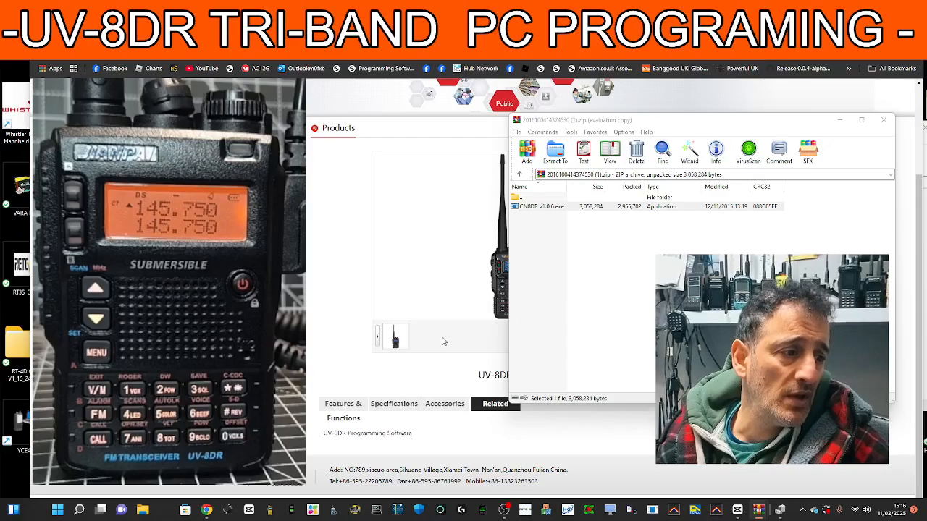
left_click_drag(522, 236, 703, 207)
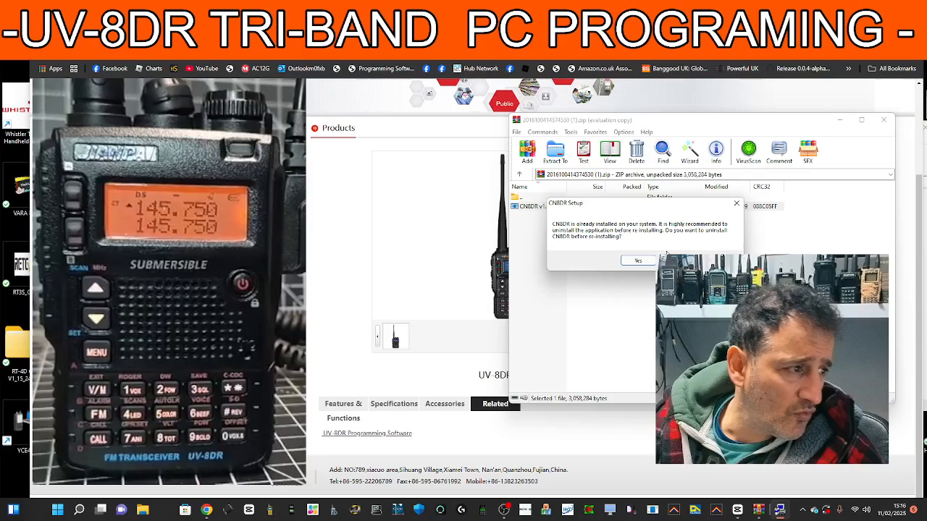
left_click(638, 260)
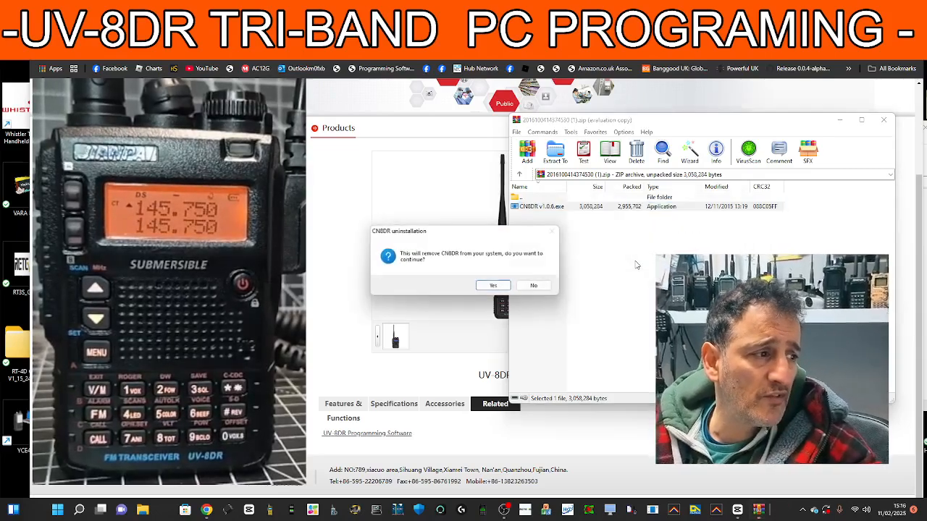
Confirm the removal of CN8DR from the system and delete all unused shared files.
left_click_drag(530, 234, 639, 244)
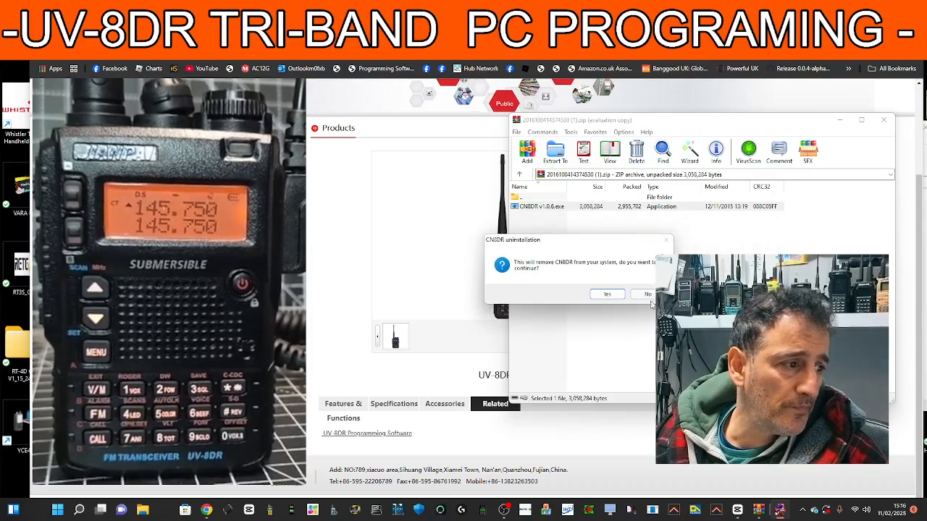
left_click(607, 296)
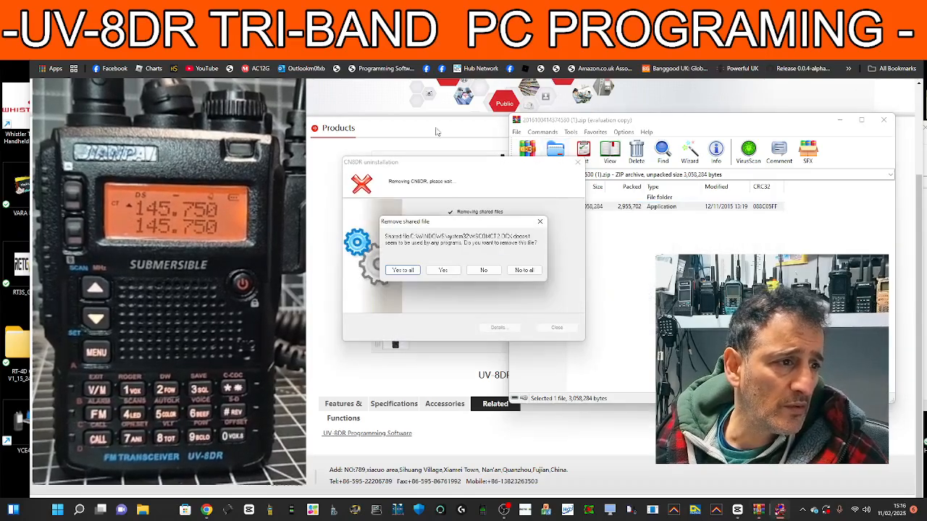
left_click(413, 116)
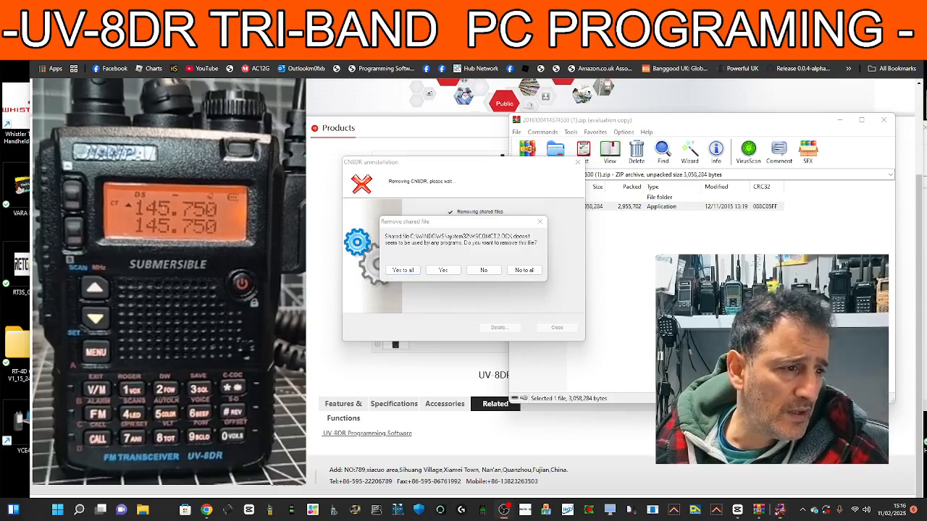
left_click(403, 270)
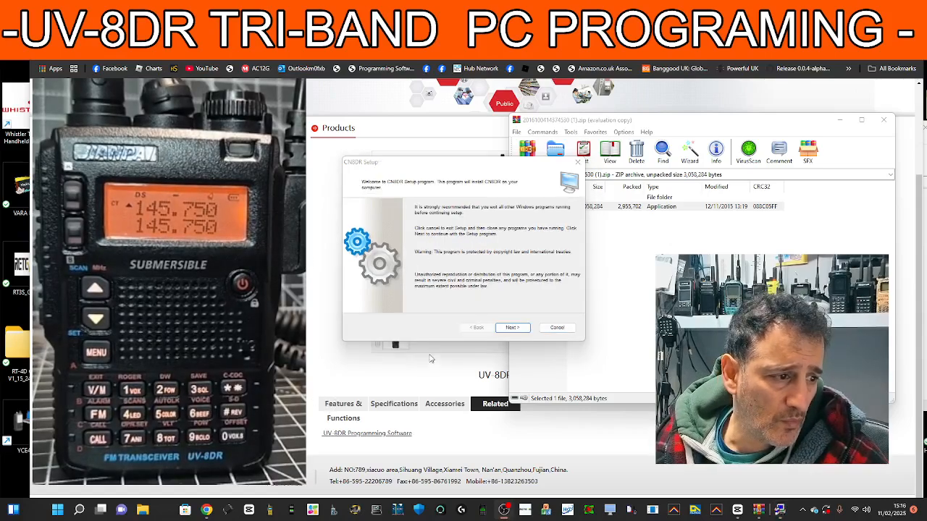
Install CN8DR into C:\Program Files (x86)\CN8DR with the program folder CN8DR and finish the setup.
left_click(512, 328)
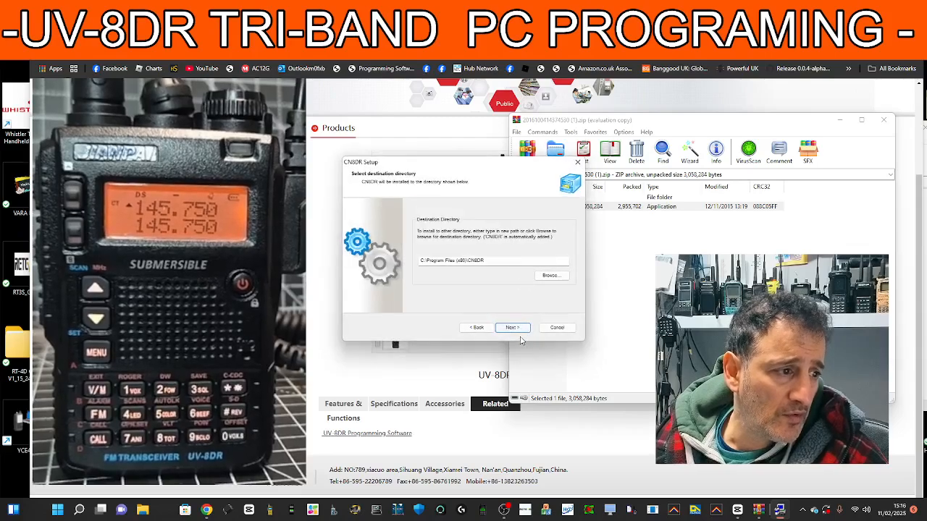
left_click(512, 328)
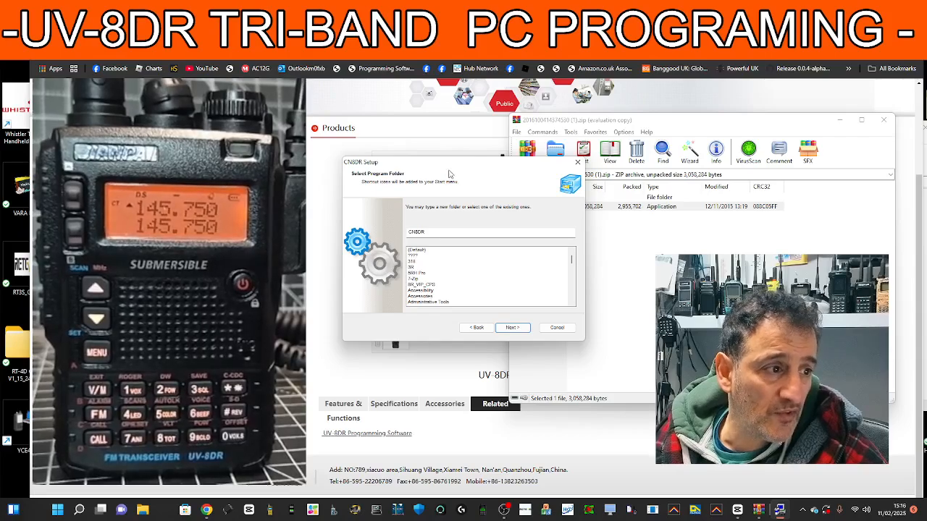
left_click(512, 328)
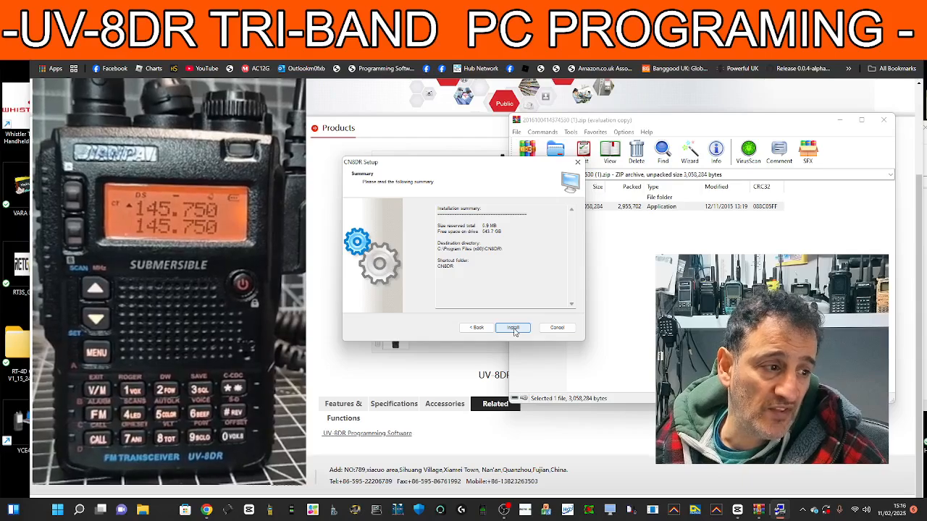
left_click(513, 327)
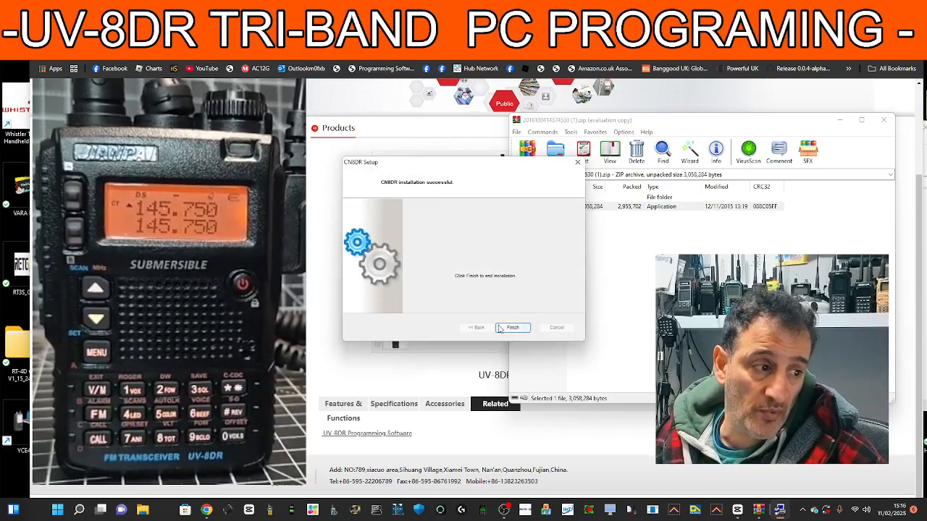
left_click(512, 328)
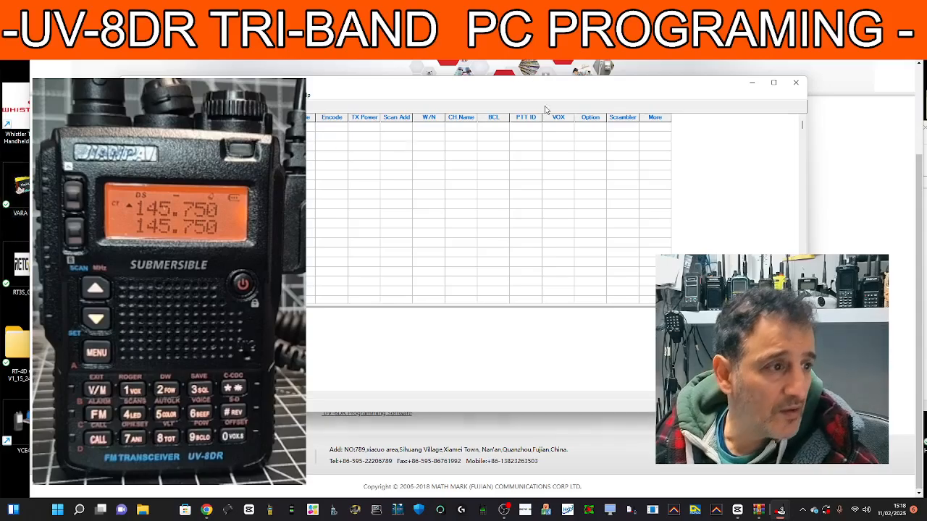
Reposition the blank CN8DR programming window and make it taller.
left_click_drag(473, 84, 570, 81)
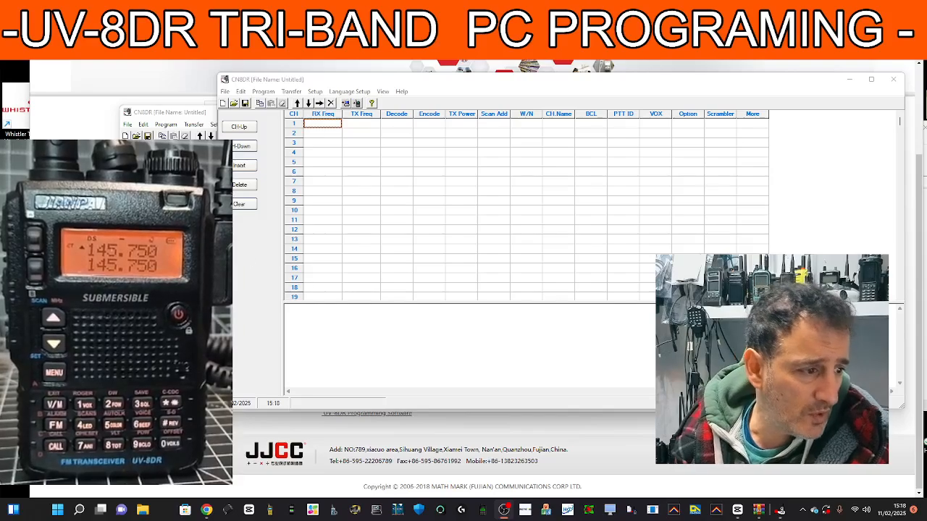
left_click_drag(669, 411, 669, 472)
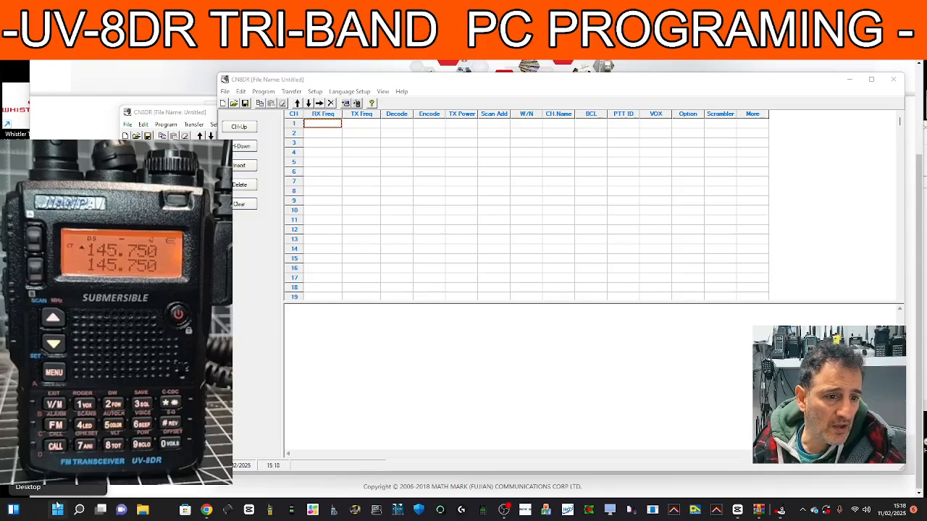
Open Device Manager and look through the connected device list before returning to the CN8DR window.
left_click(49, 318)
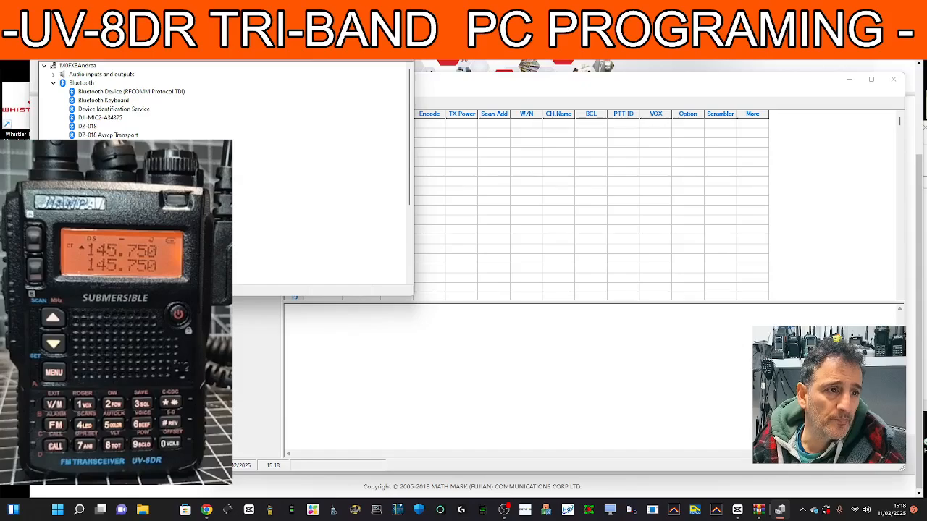
scroll(319, 247, "down", 3)
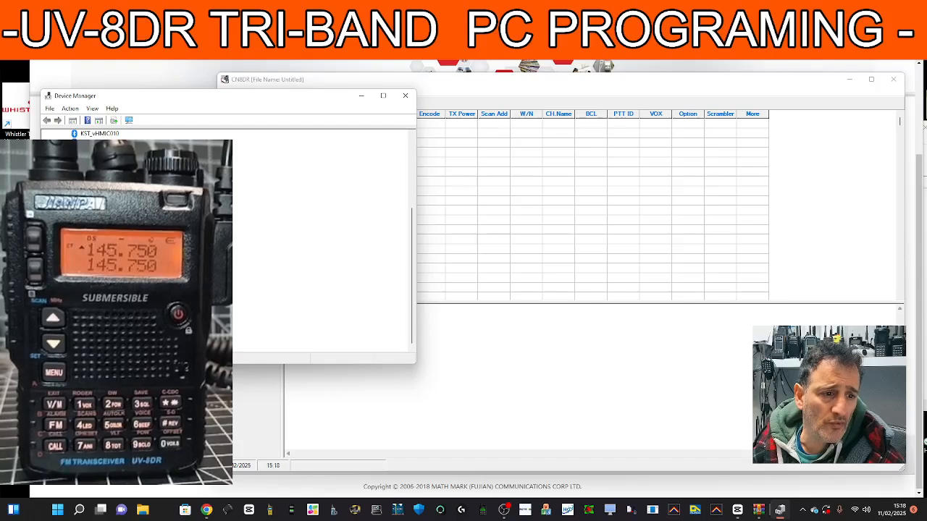
double_click(90, 257)
scroll(318, 246, "down", 3)
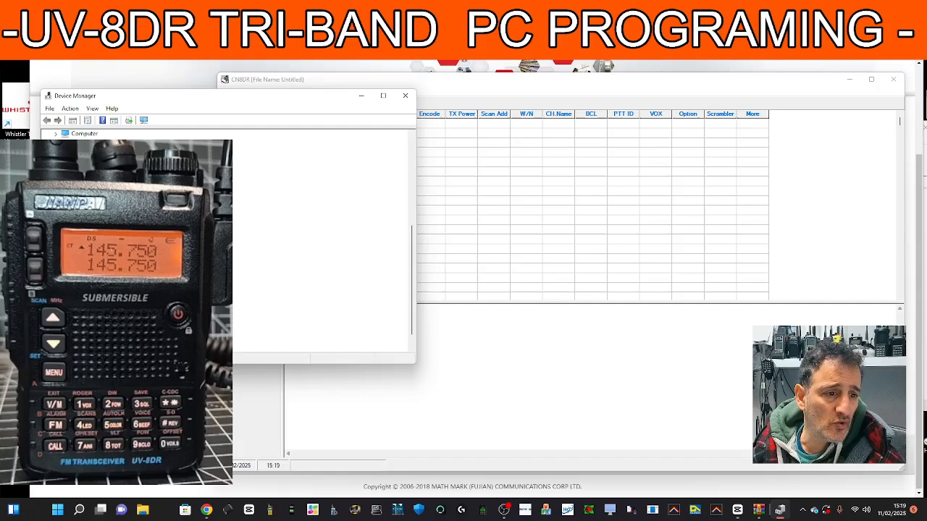
left_click(443, 97)
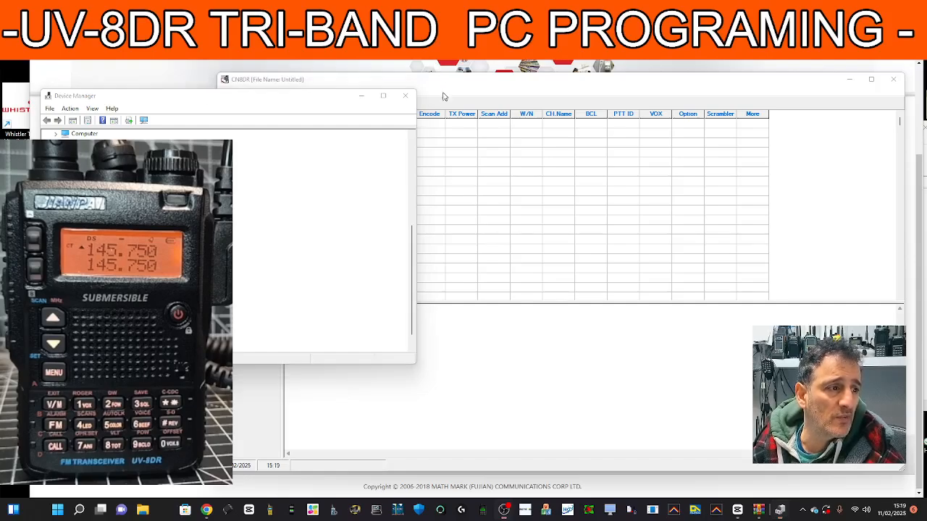
left_click(244, 113)
left_click_drag(308, 100, 209, 131)
left_click(265, 132)
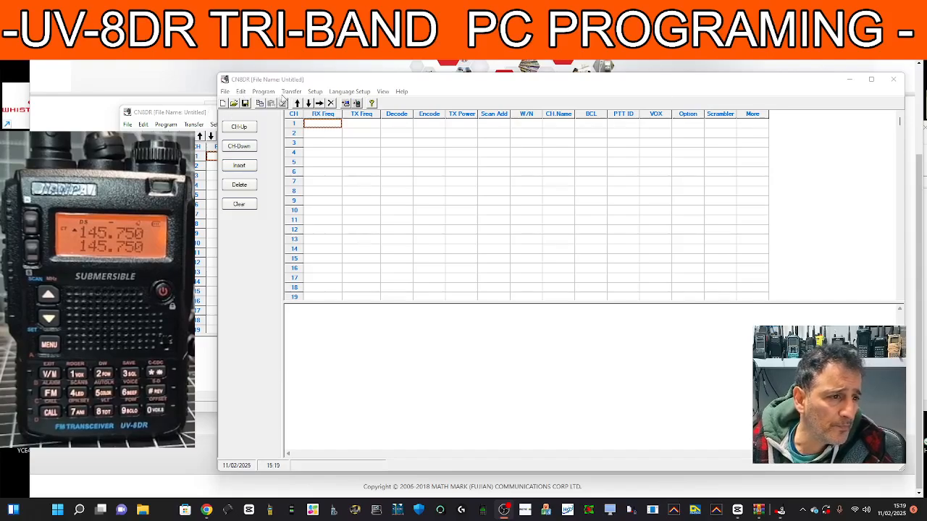
Check which communication ports CN8DR offers, without choosing one.
left_click(290, 92)
mouse_move(317, 94)
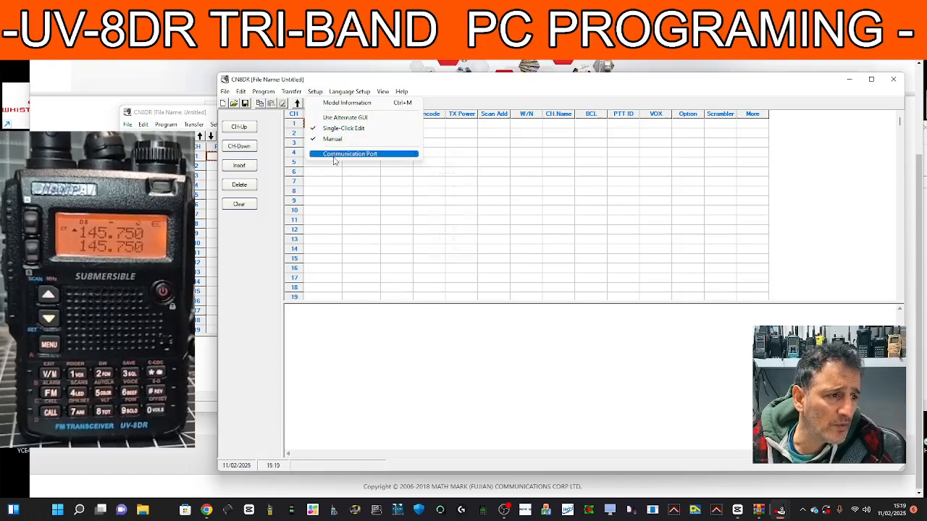
mouse_move(334, 160)
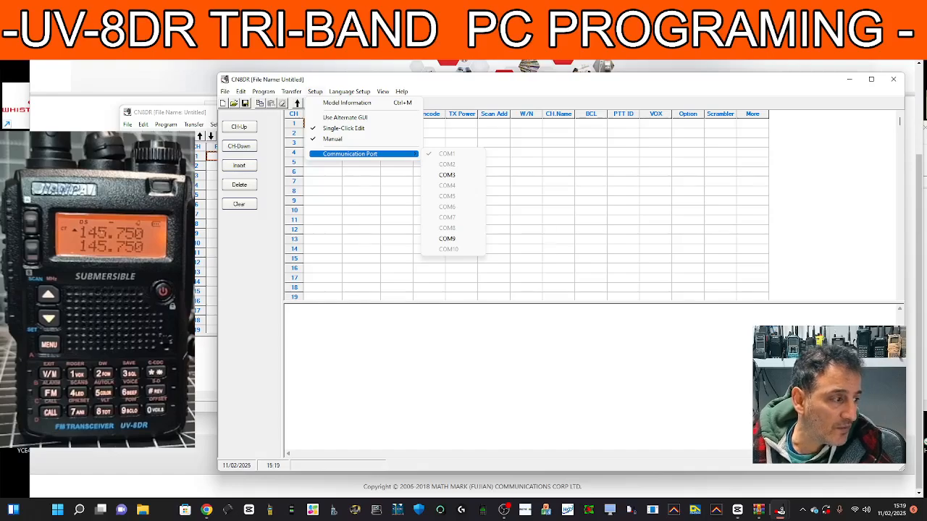
key("Escape")
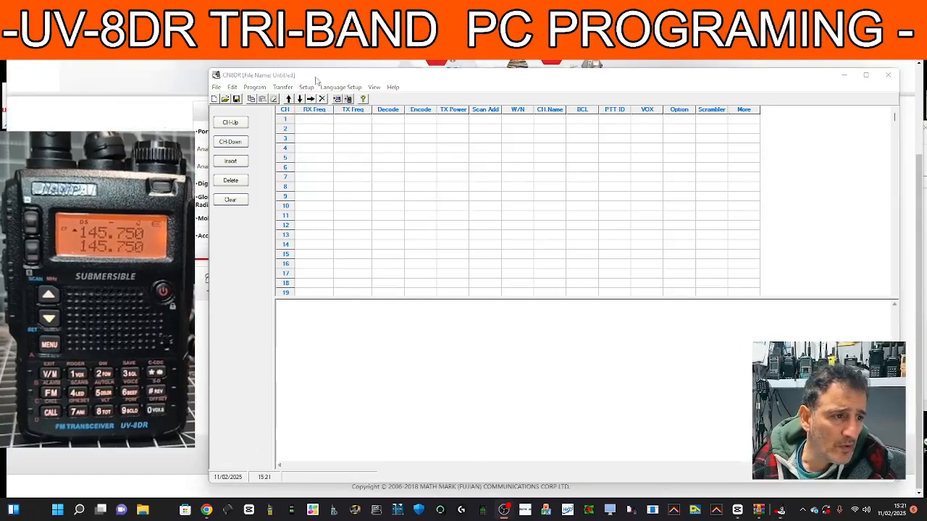
Set the CN8DR communication port to COM8.
left_click(306, 87)
mouse_move(362, 149)
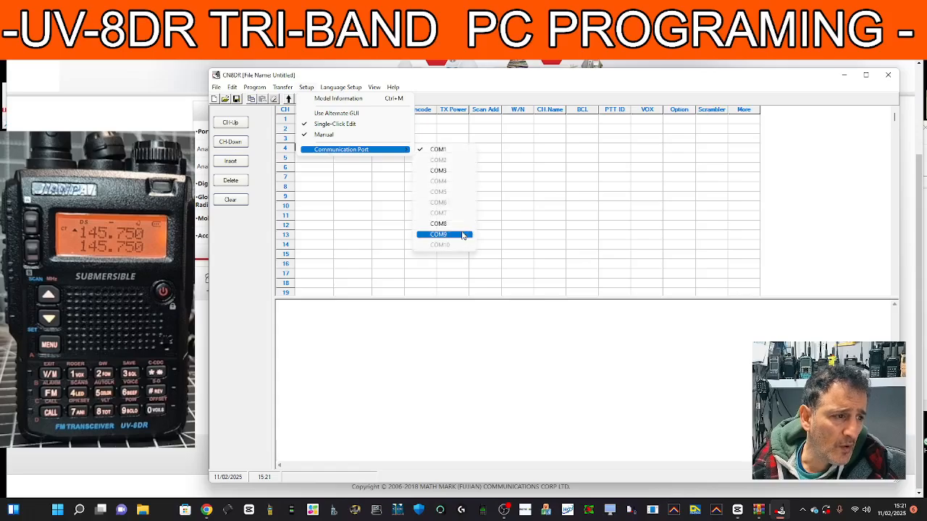
left_click(440, 226)
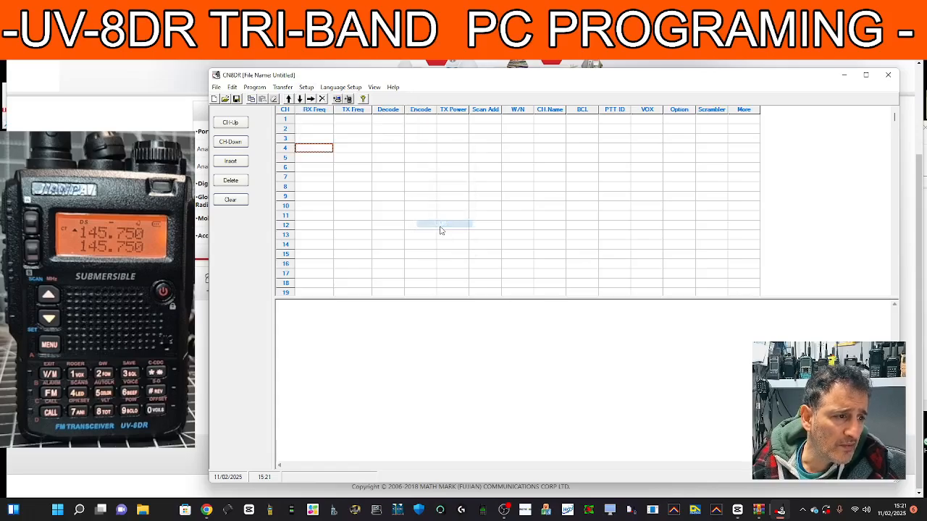
Read the radio's data into CN8DR, leaving the password blank.
left_click(255, 90)
mouse_move(271, 92)
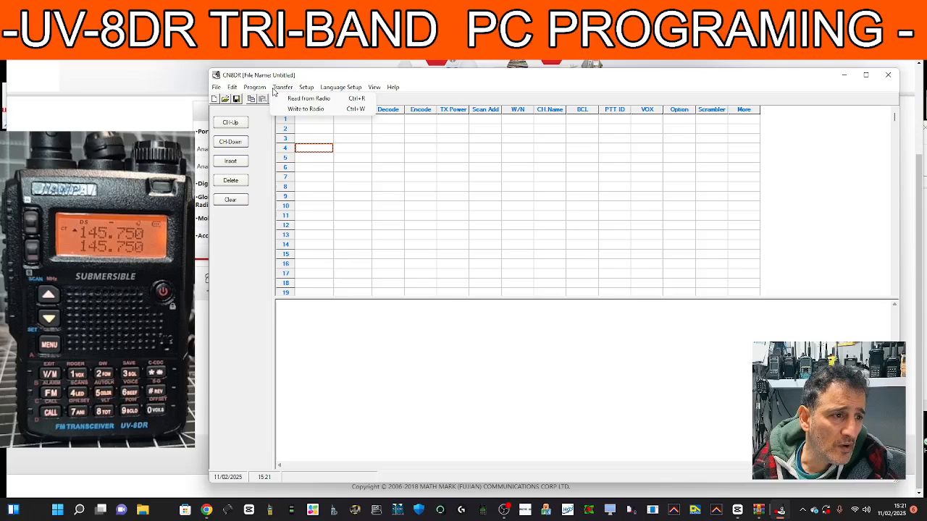
left_click(309, 99)
left_click_drag(441, 229, 304, 224)
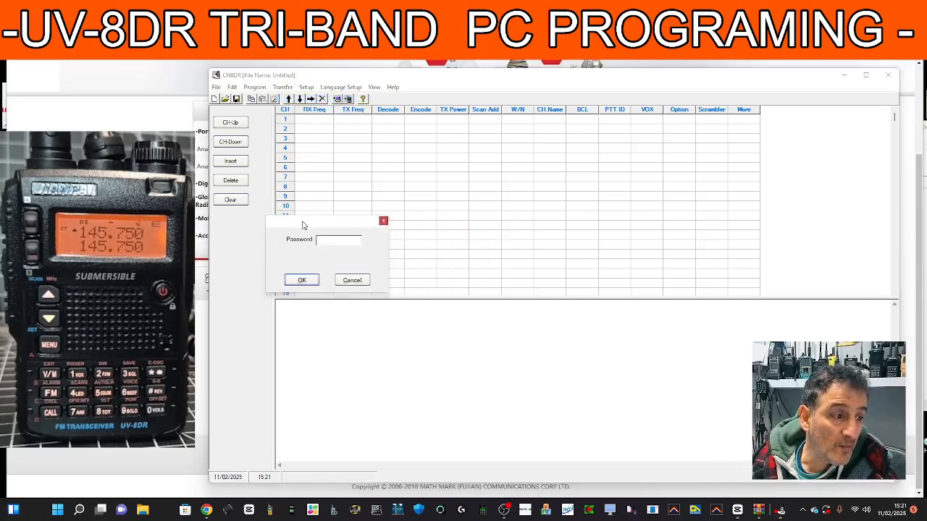
left_click(303, 282)
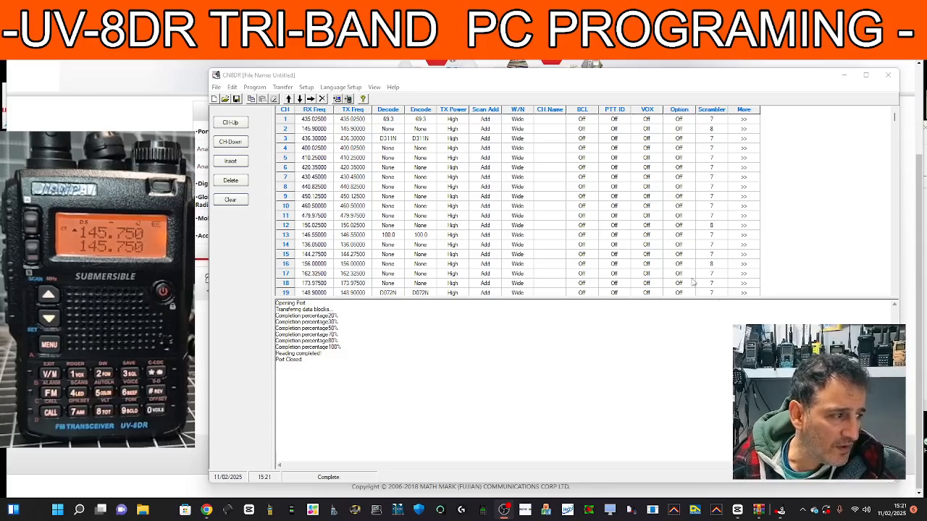
Set both the RX and TX frequencies of channel 1 to 434.550.
double_click(309, 124)
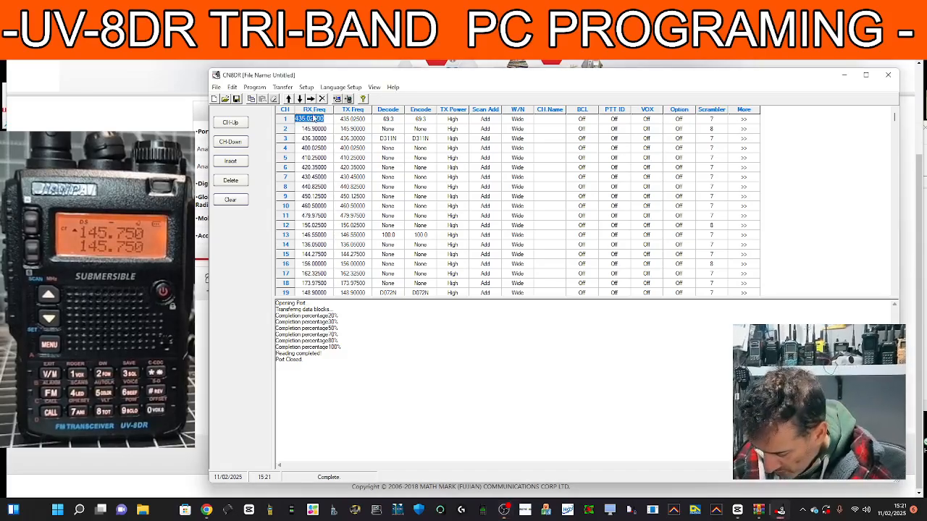
type("434")
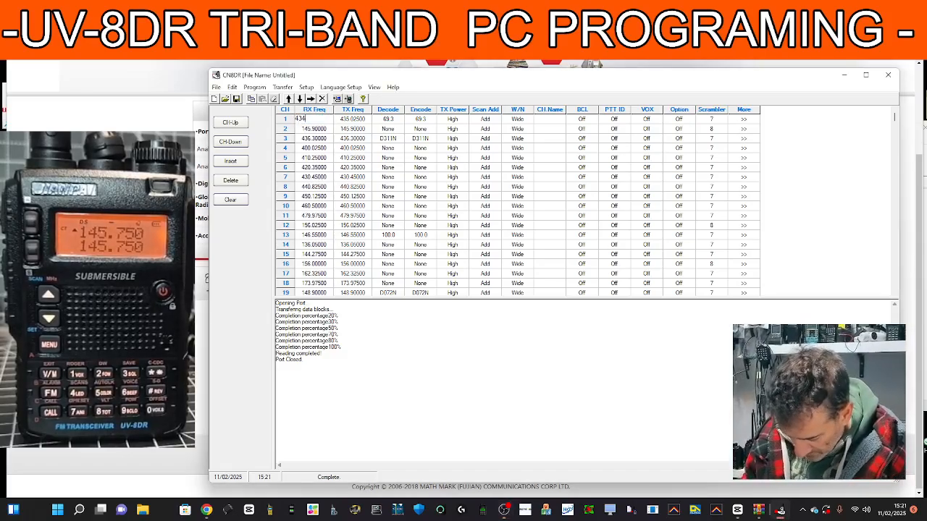
type(".550")
double_click(342, 120)
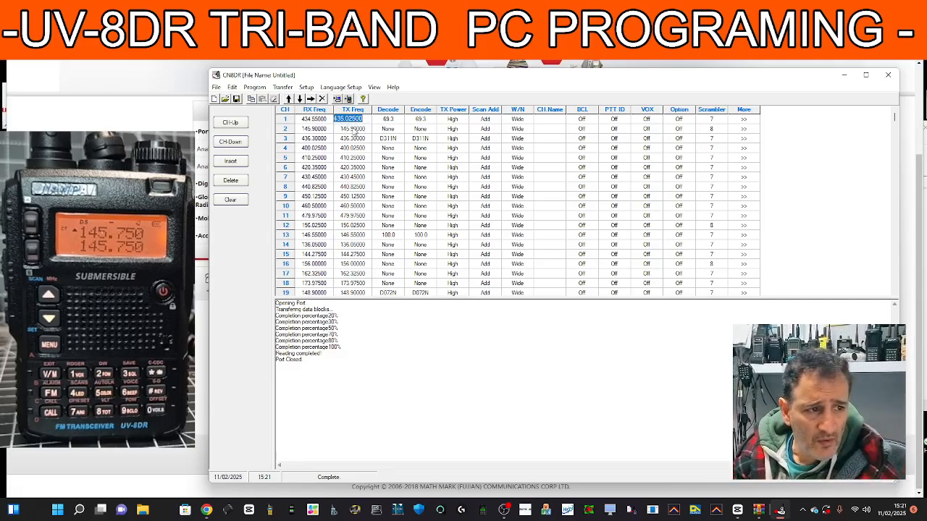
type("434")
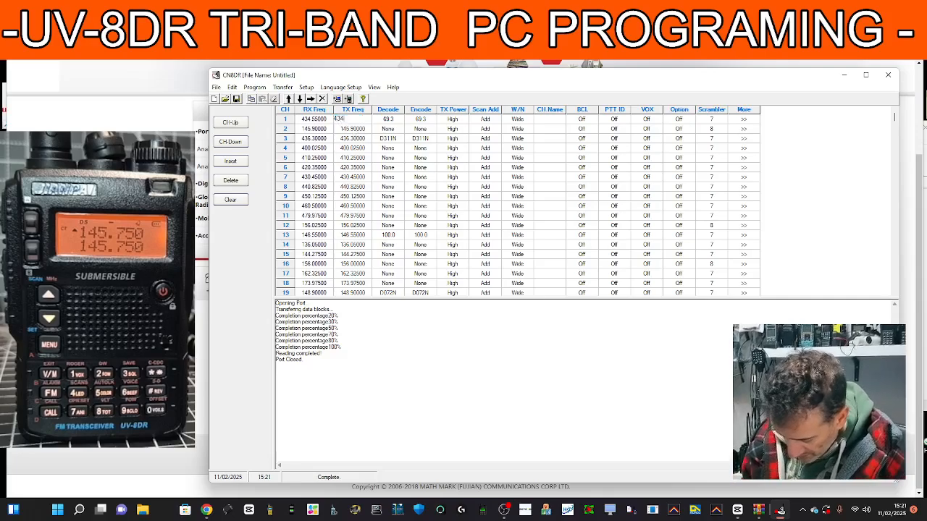
type(".550")
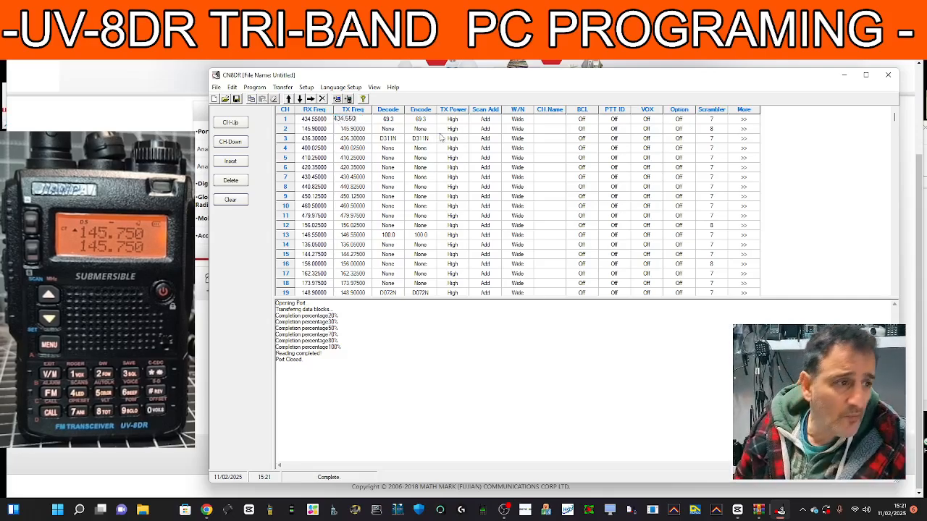
Set channel 1's Decode tone to None and its Encode tone to 77.0.
double_click(391, 121)
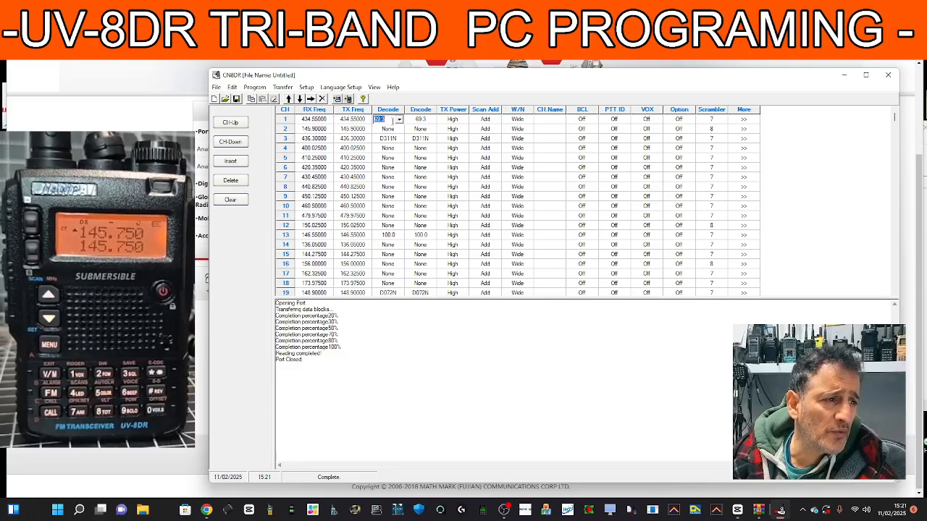
left_click(399, 121)
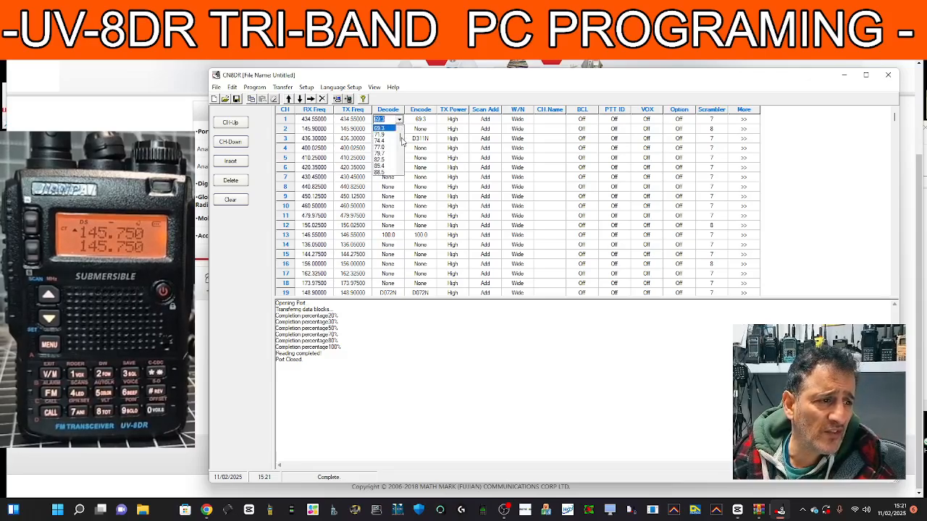
mouse_move(401, 134)
left_mouse_down()
mouse_move(404, 169)
mouse_move(401, 130)
left_mouse_up()
left_click(389, 128)
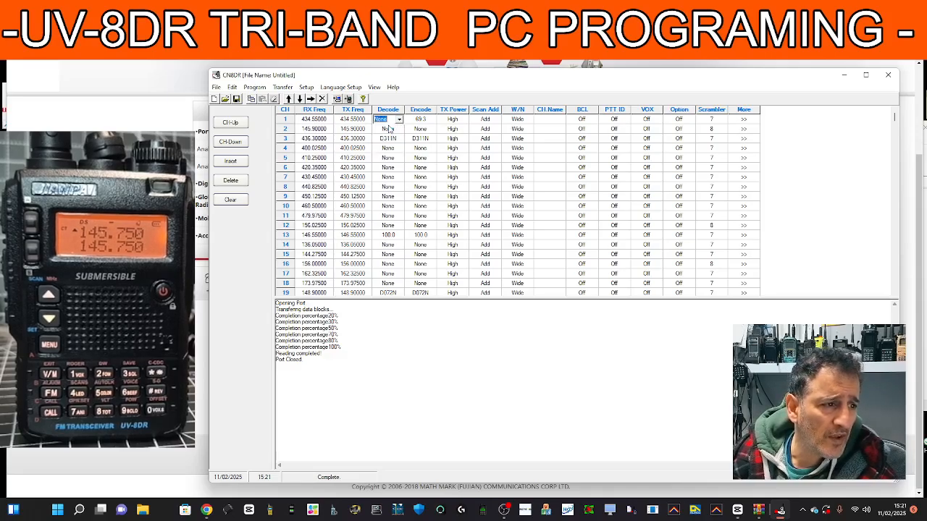
left_click(422, 120)
left_click(432, 119)
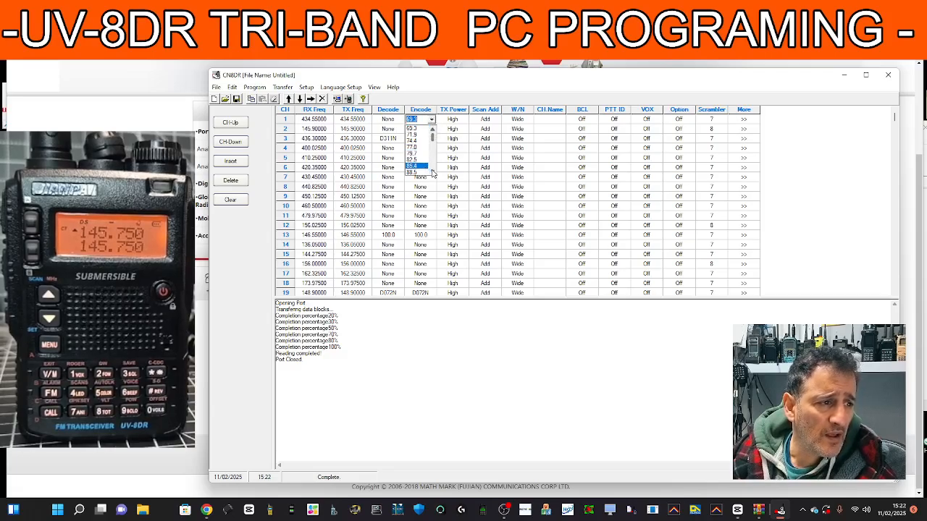
left_click(414, 147)
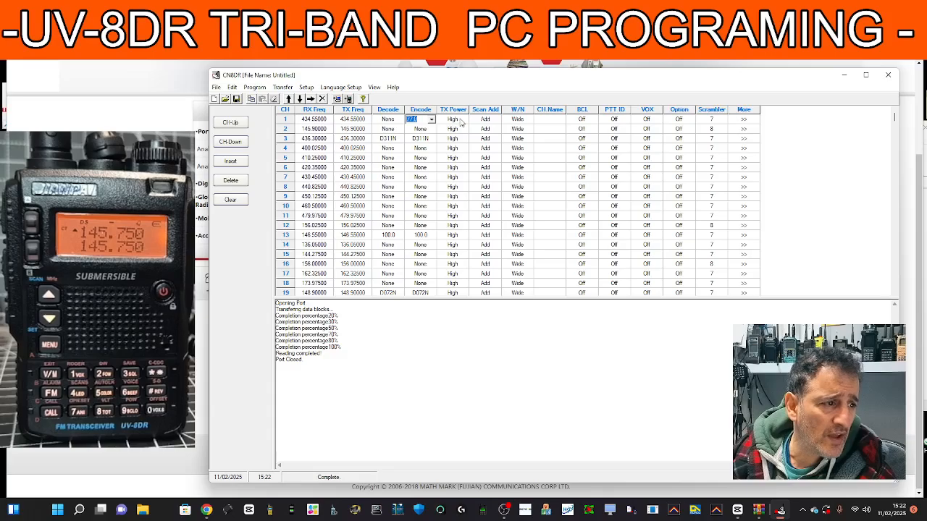
Choose High TX power for channel 1 and name the channel HUBNET.
left_click(456, 120)
left_click(464, 119)
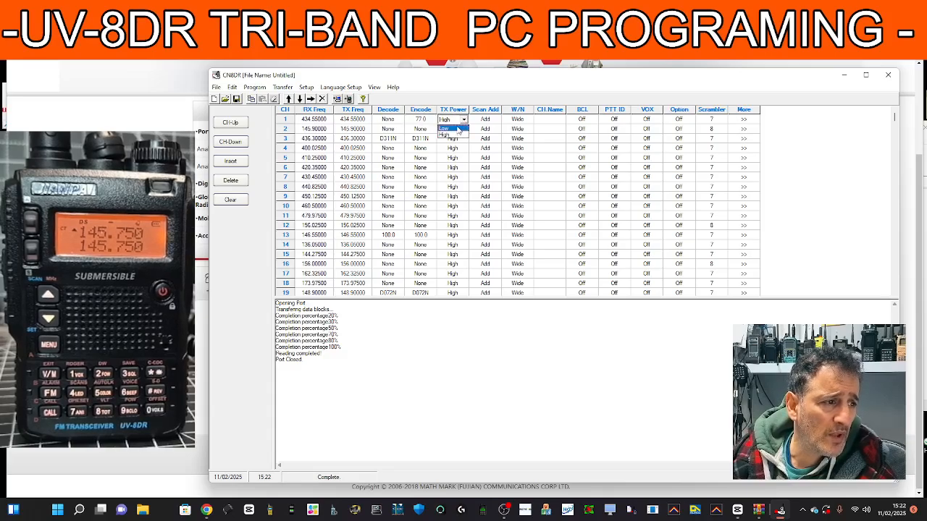
left_click(455, 129)
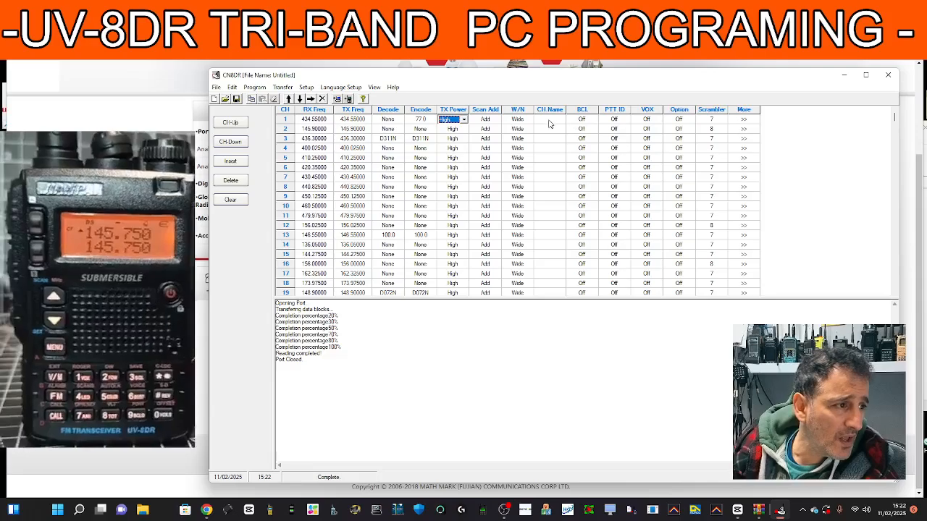
left_click(549, 123)
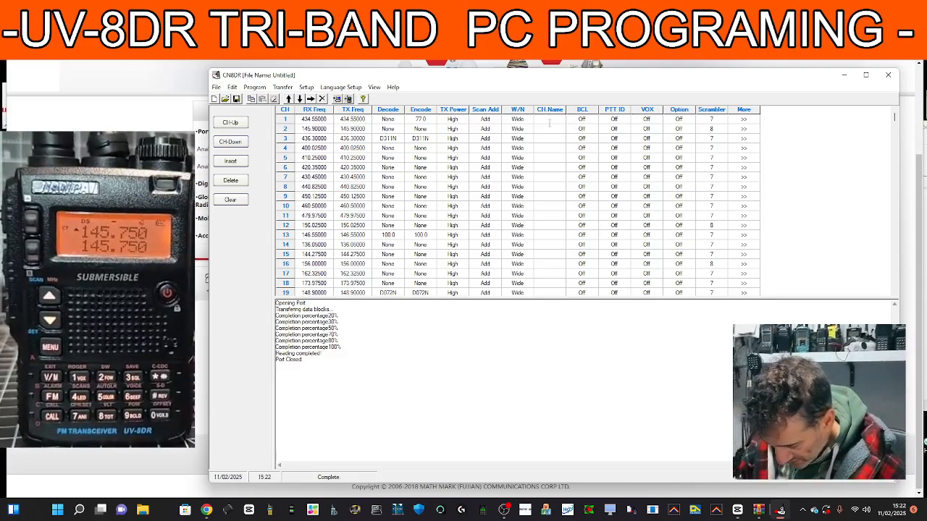
type("HUBNET")
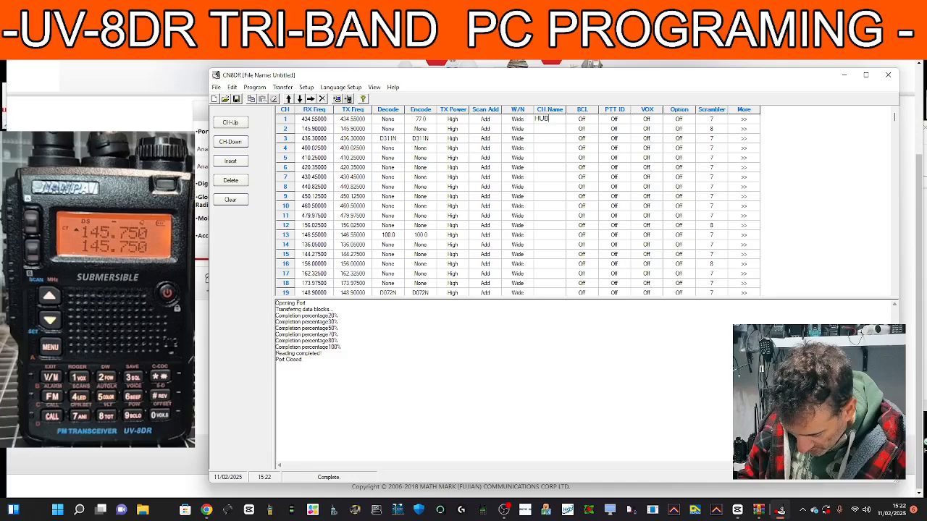
Set channel 2's RX frequency to 145.750 and its TX frequency to 145.150.
left_click(315, 131)
left_click(317, 130)
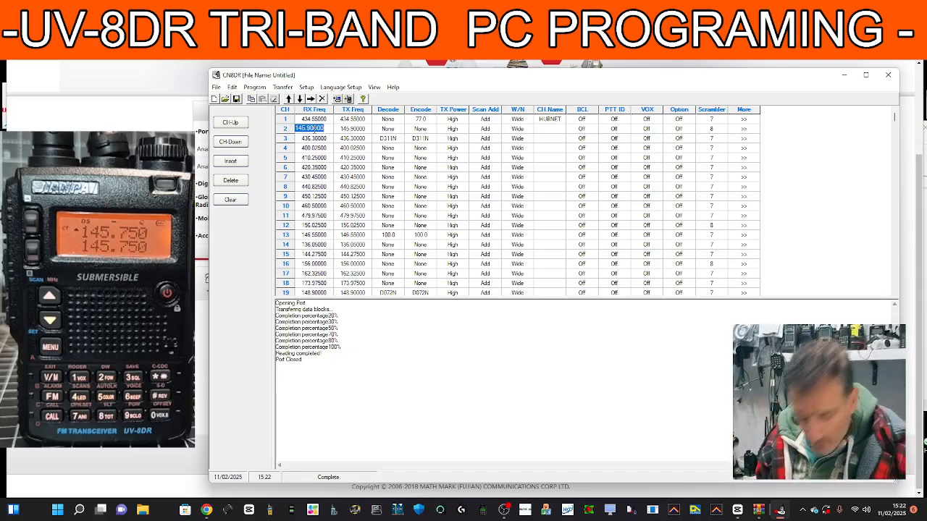
type("1")
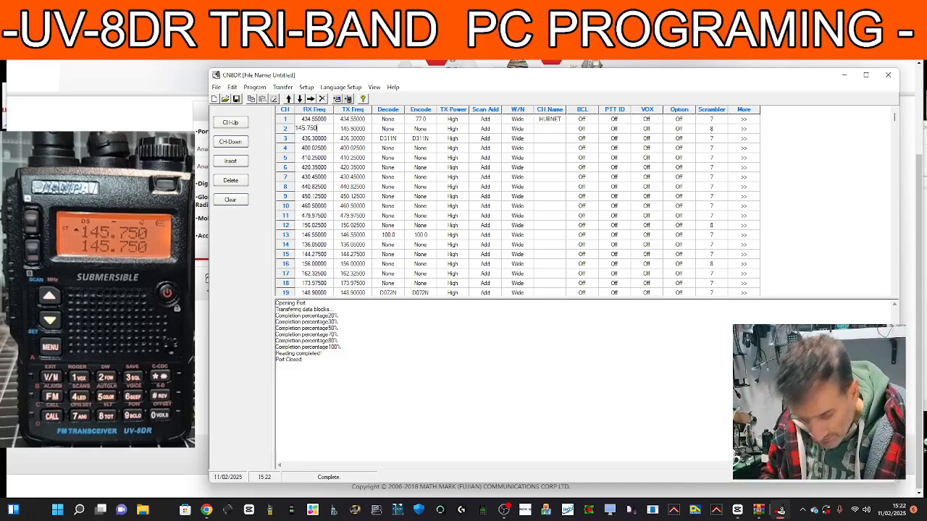
left_click(353, 130)
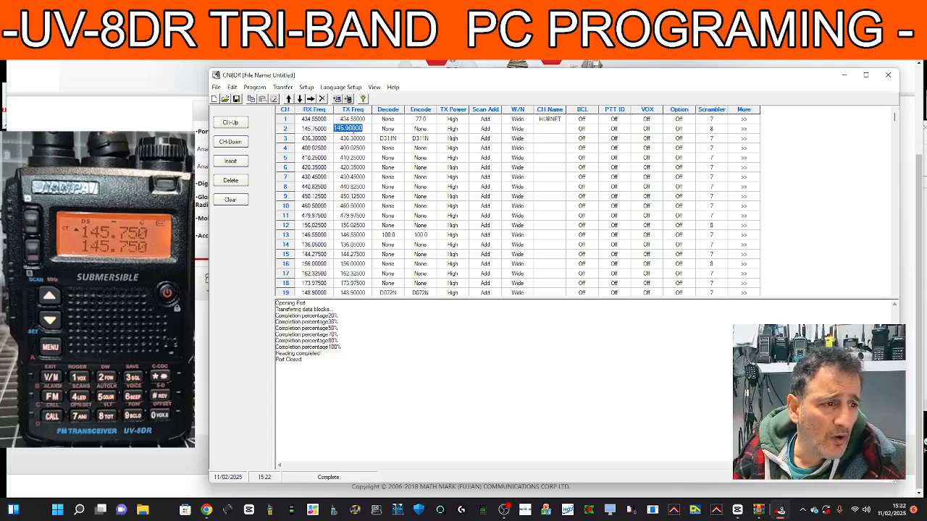
type("15")
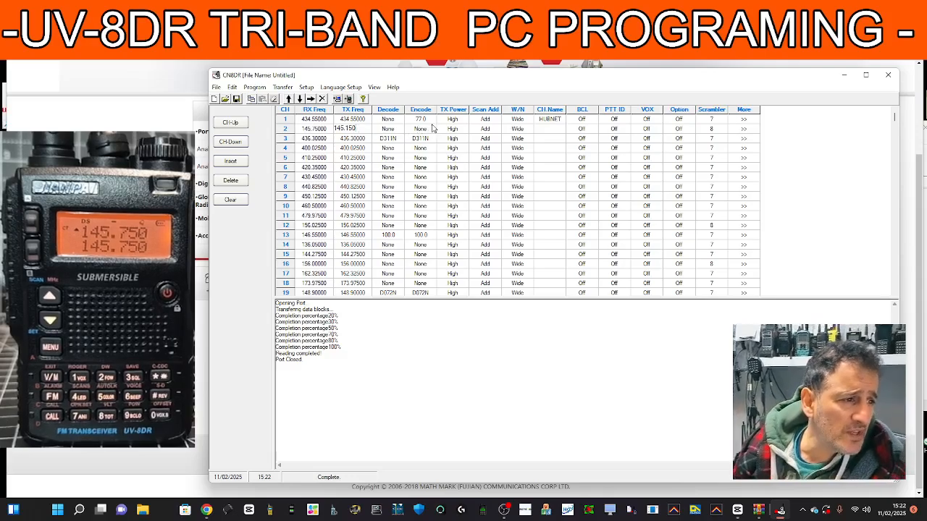
Set the Encode tone of channel 2 to 94.8.
left_click(420, 129)
left_click(431, 130)
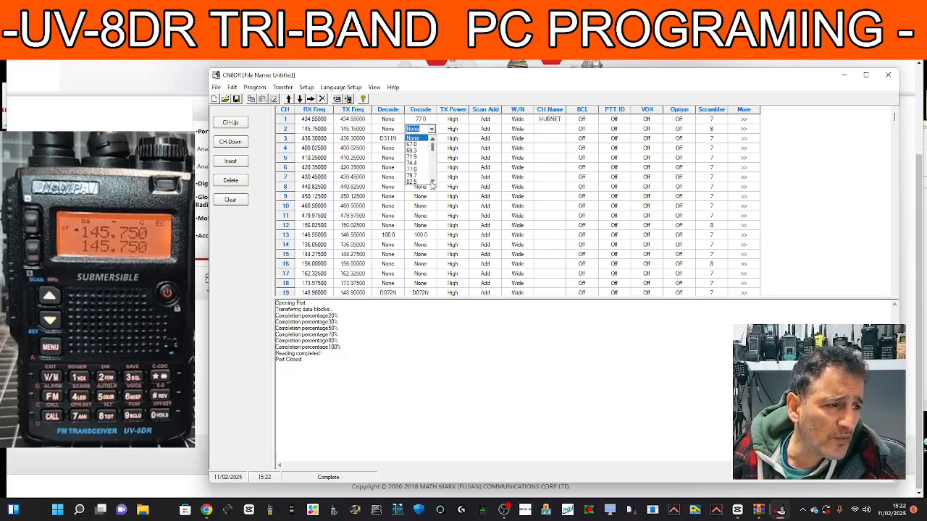
left_click(433, 182)
left_click(432, 183)
left_click(432, 183)
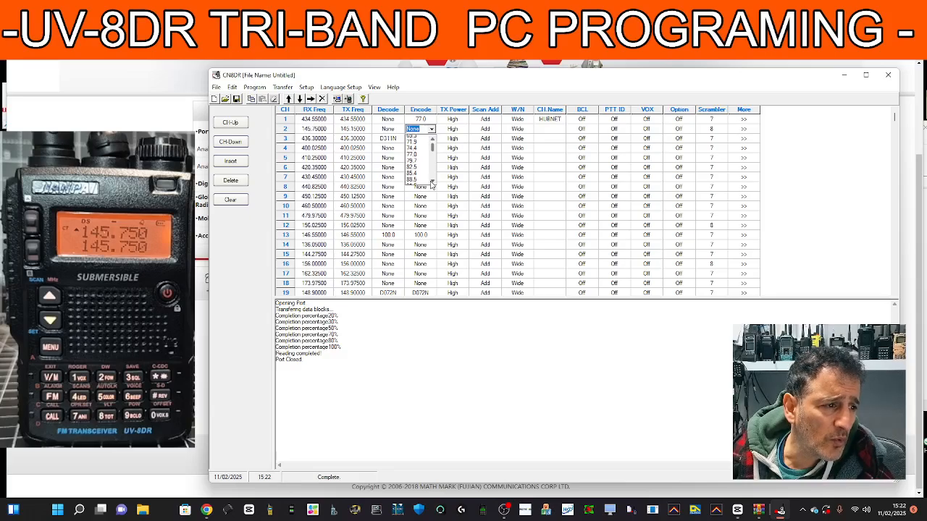
left_click(433, 182)
left_click(416, 183)
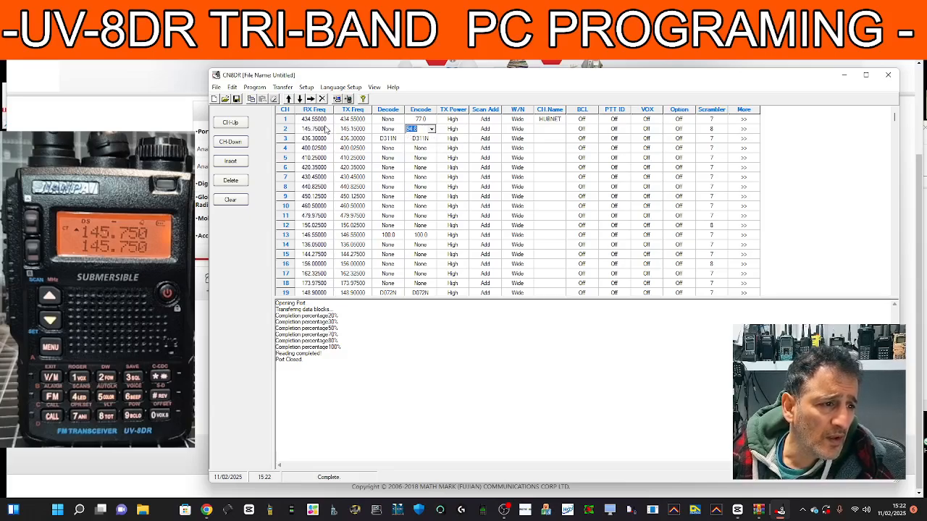
Try to set channel 3's RX frequency to 220.
left_click(314, 138)
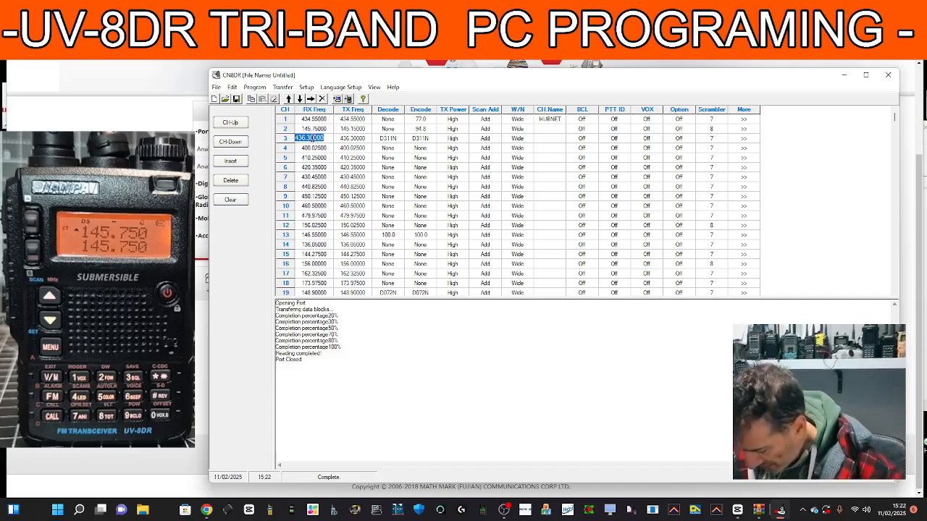
type("220")
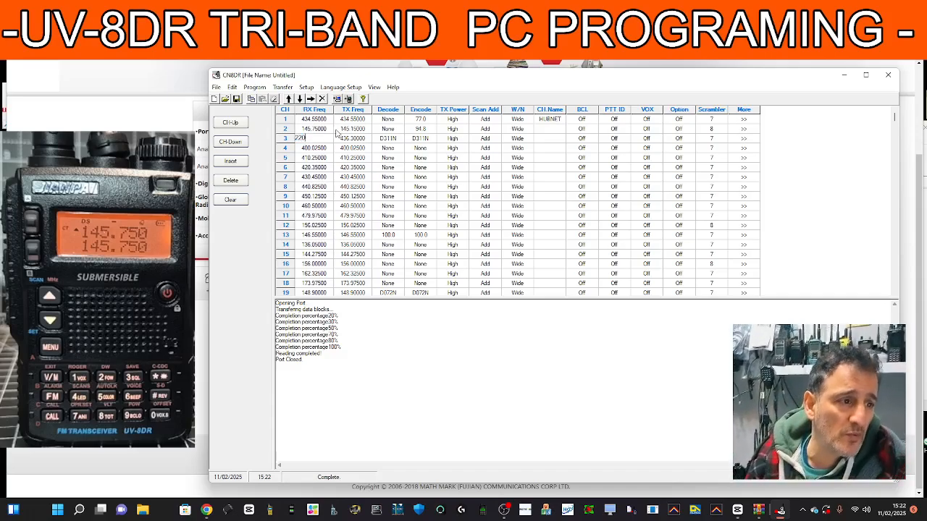
left_click(355, 141)
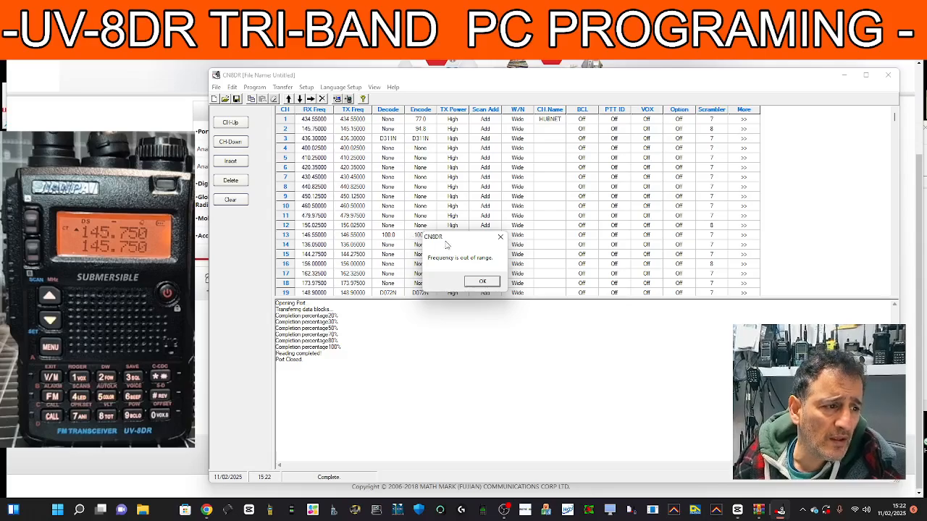
left_click_drag(440, 243, 298, 249)
left_click(335, 287)
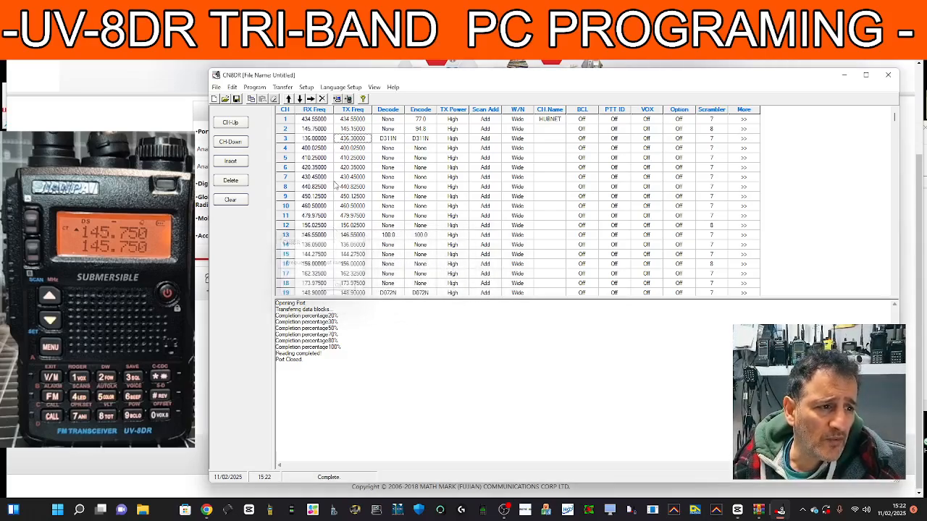
Set channel 3's RX frequency to 430.925 and its TX frequency to 438.525.
left_click(310, 137)
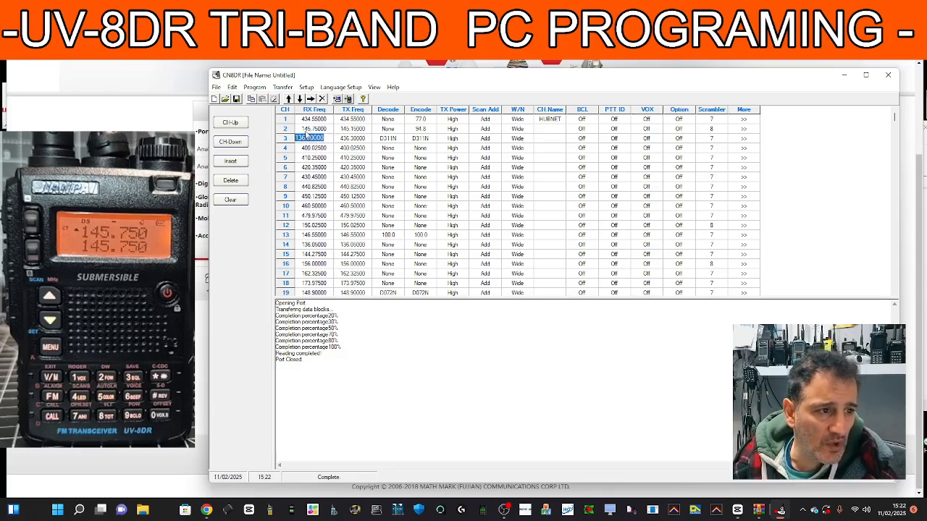
type("430.925")
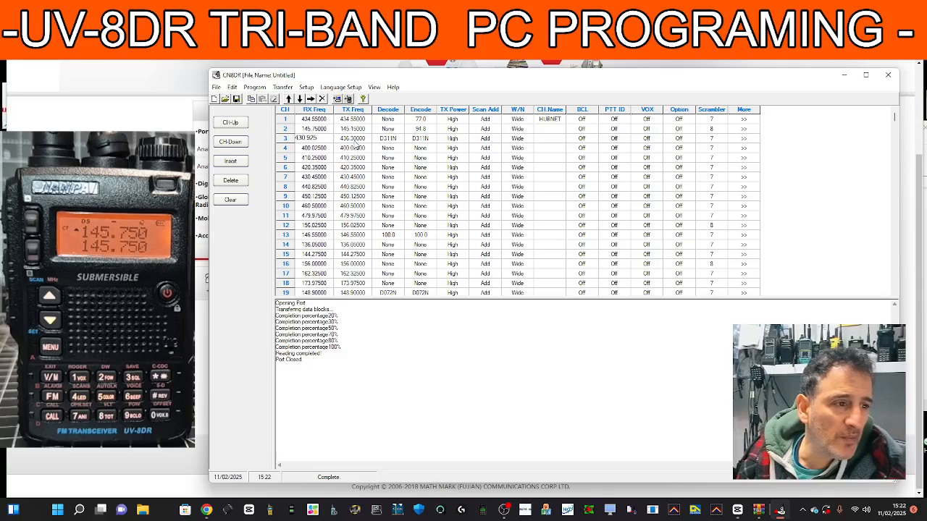
left_click(354, 141)
type("438.525")
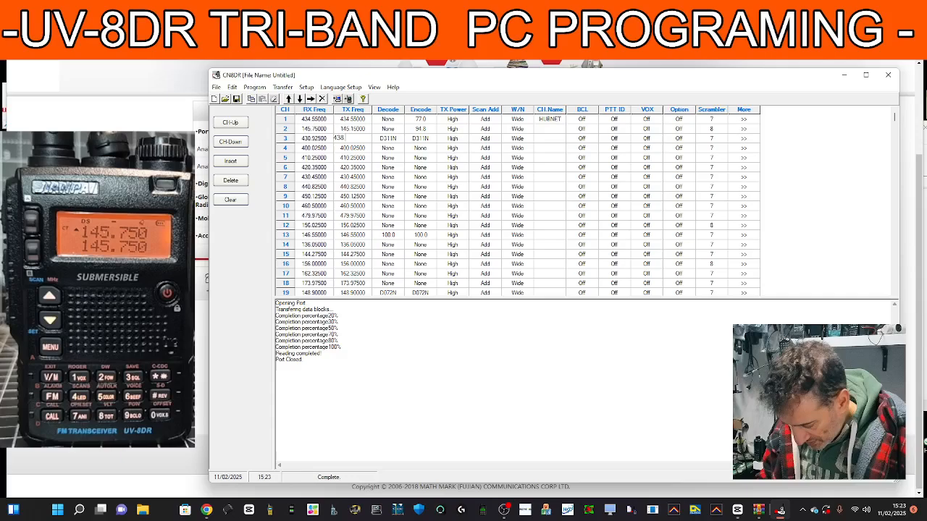
Set the Decode tone of channel 3 to 77.0.
left_click(394, 140)
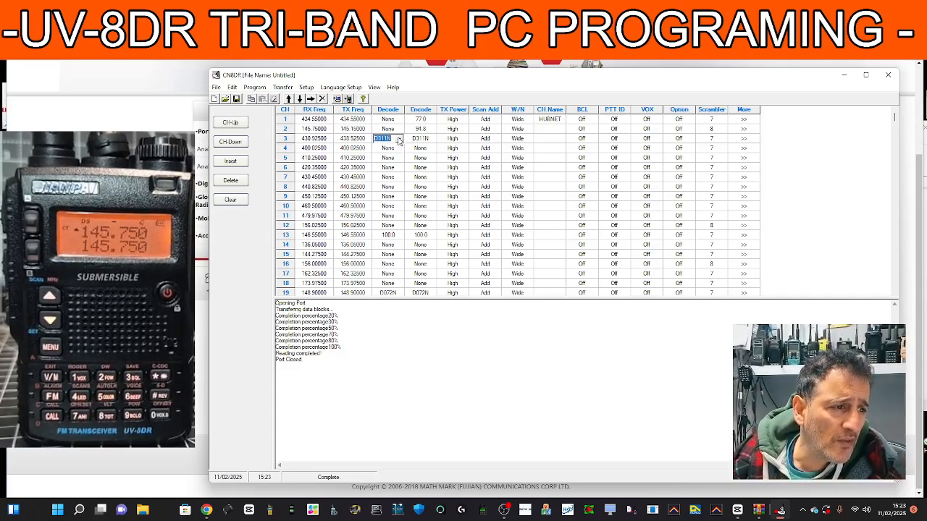
left_click(400, 140)
left_click_drag(401, 167, 402, 152)
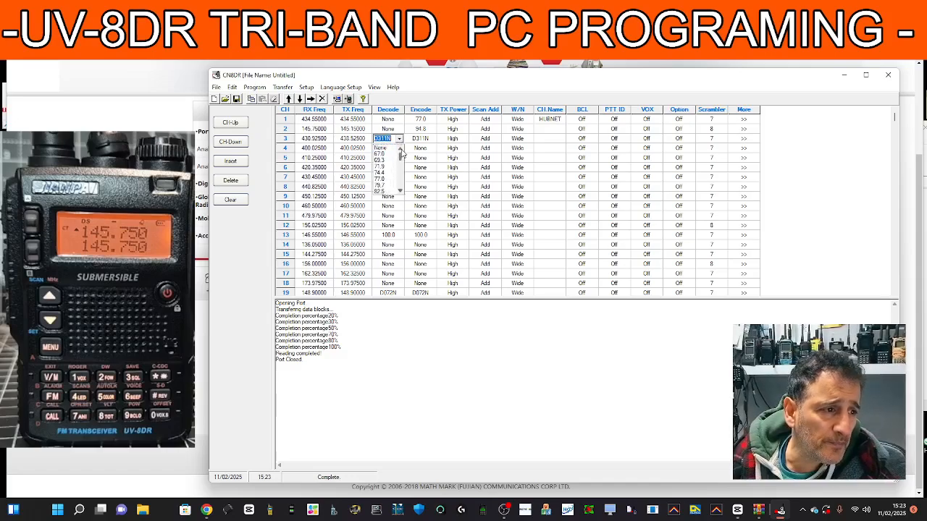
scroll(388, 173, "down", 2)
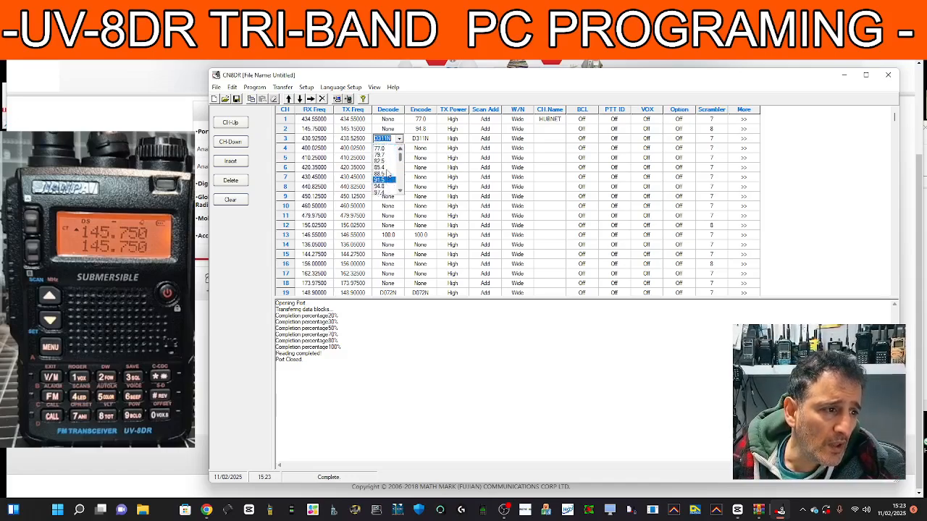
scroll(387, 174, "up", 1)
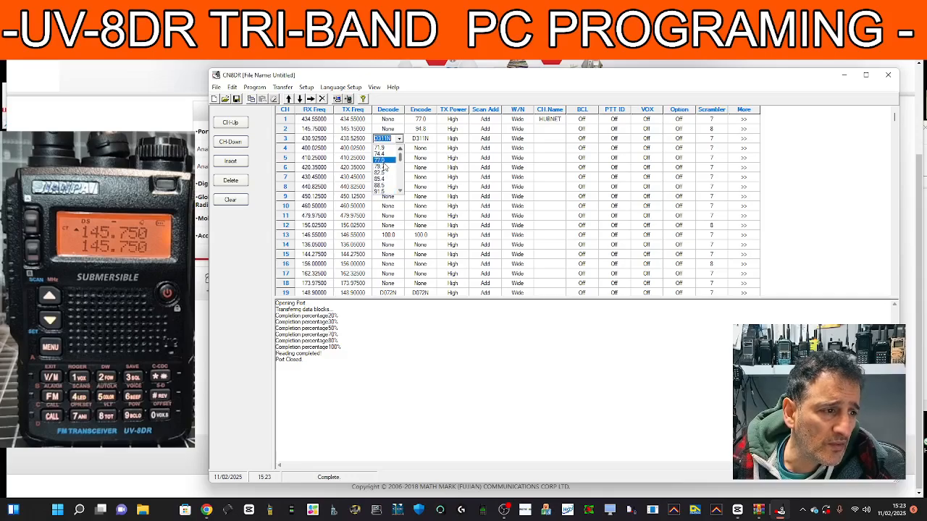
left_click(385, 160)
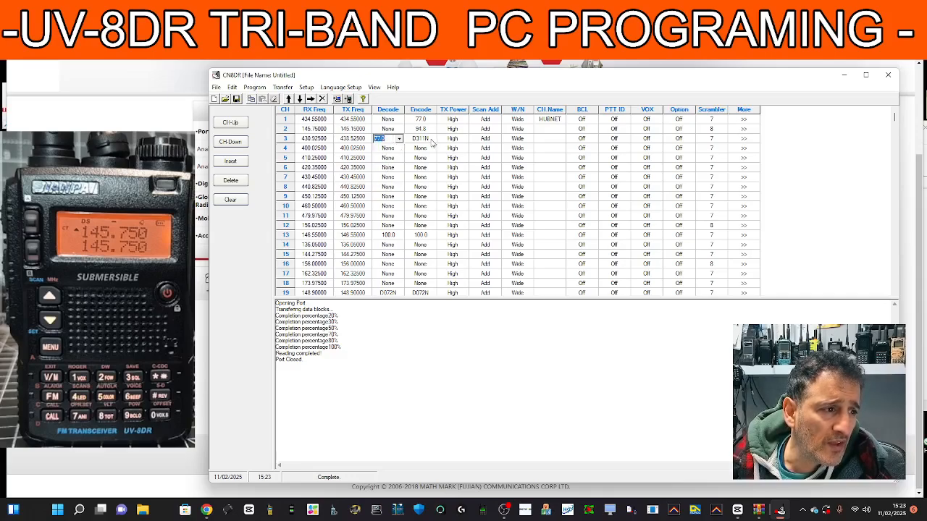
Set channel 3's Decode tone to None and its Encode tone to 77.0.
left_click(399, 140)
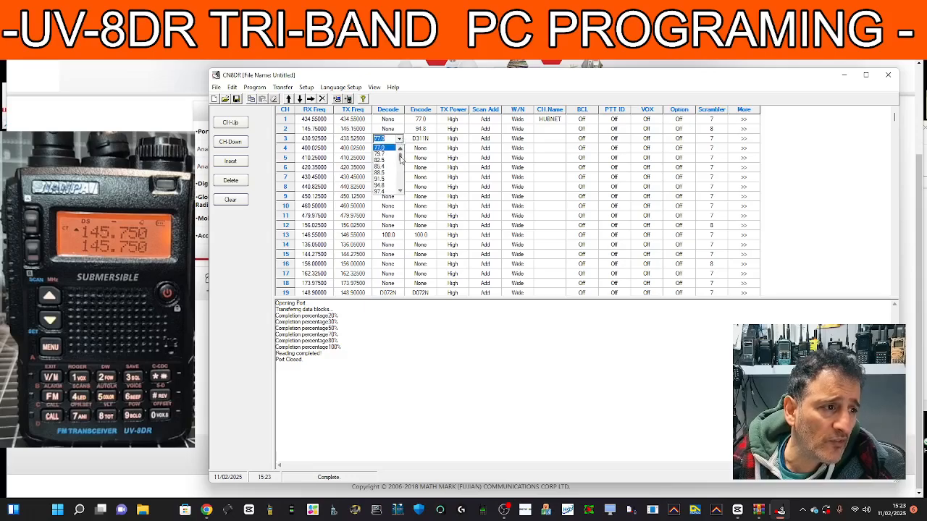
left_click(383, 148)
left_click(433, 139)
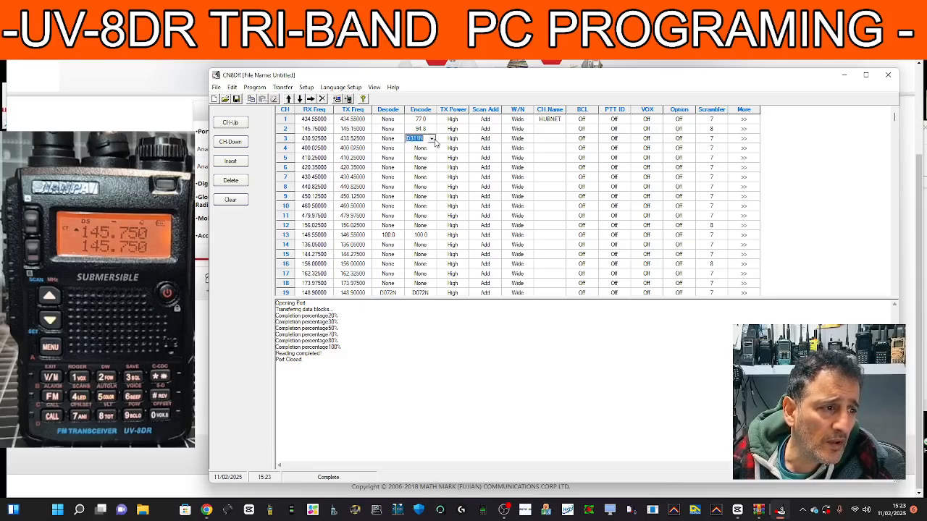
left_click(433, 139)
left_click_drag(432, 168, 433, 153)
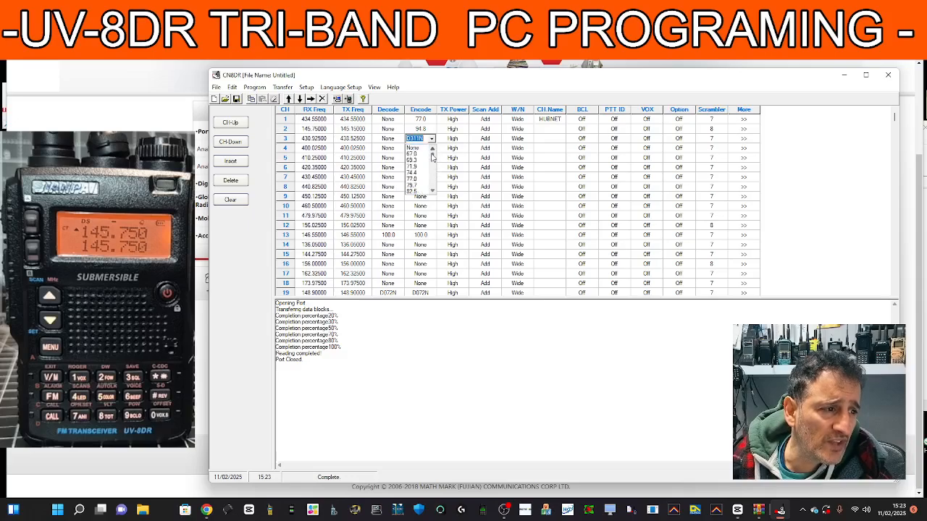
left_click(423, 179)
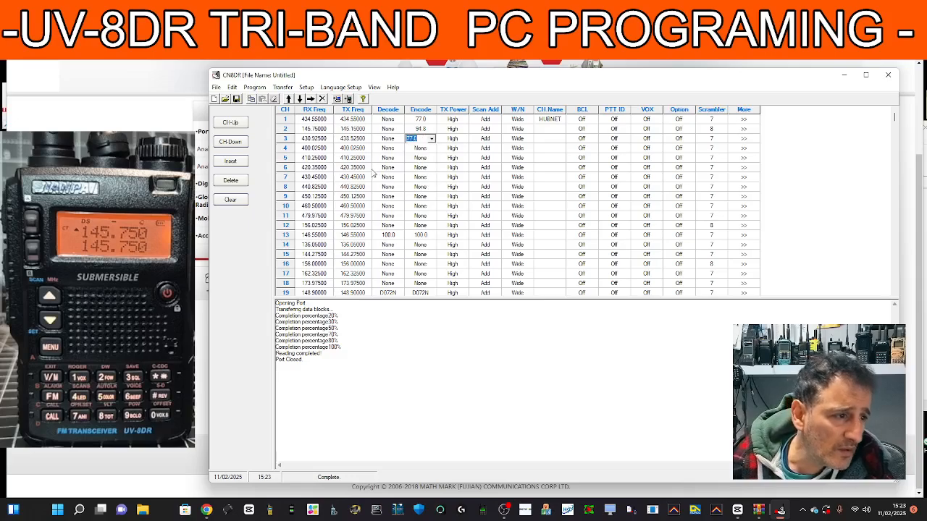
Name channel 2 GB3BC and channel 3 GB3FI.
left_click(548, 129)
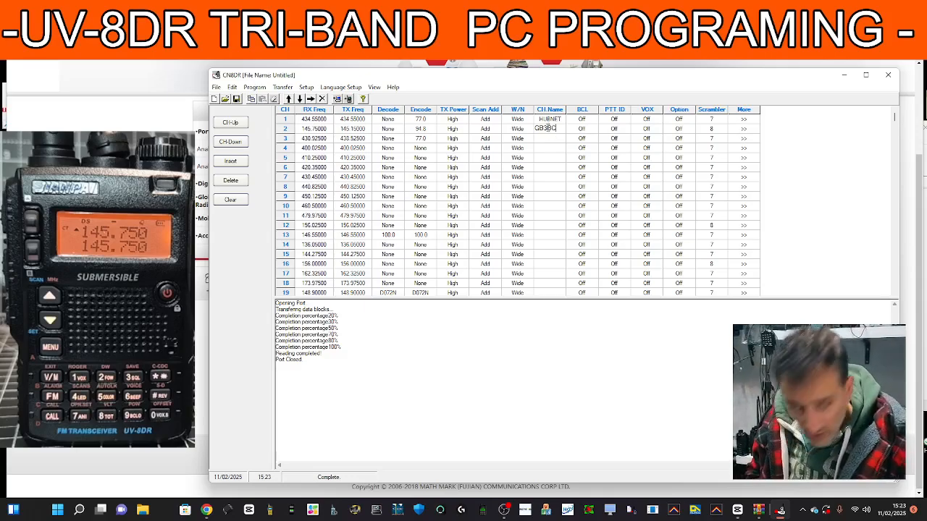
left_click(551, 139)
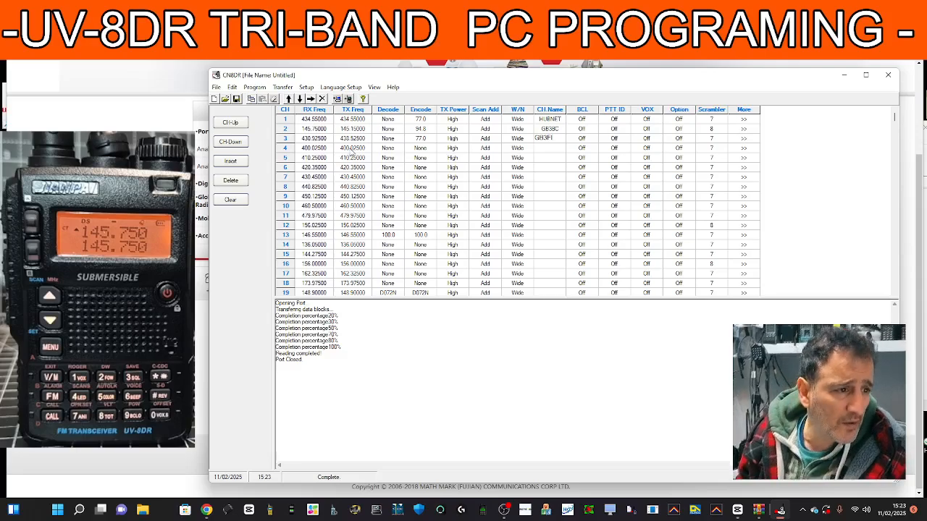
left_click(316, 149)
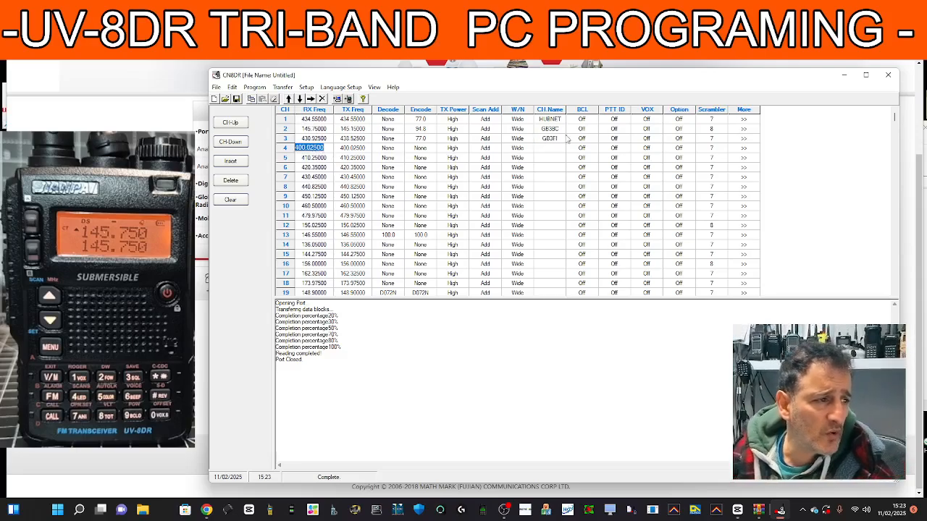
In the Optional Features function settings, turn Battery Save off and set the channel display to Name.
left_click(216, 87)
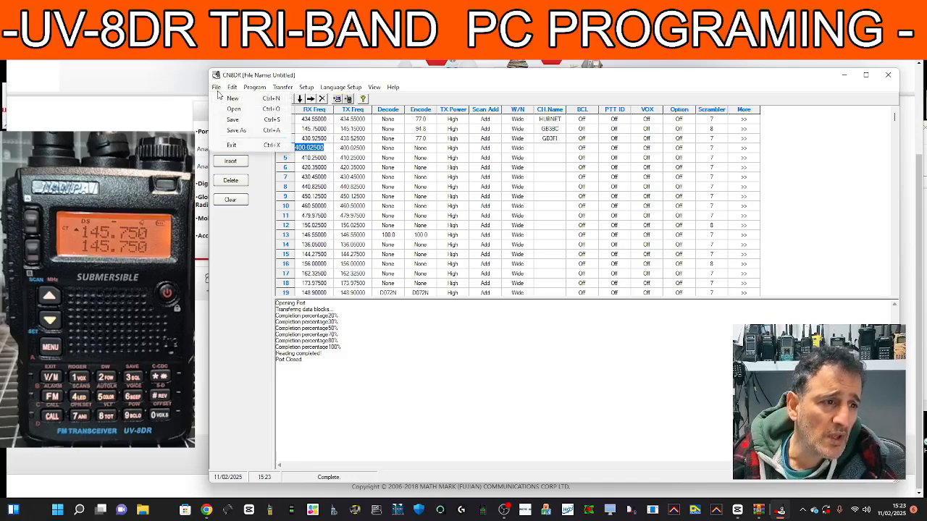
mouse_move(229, 93)
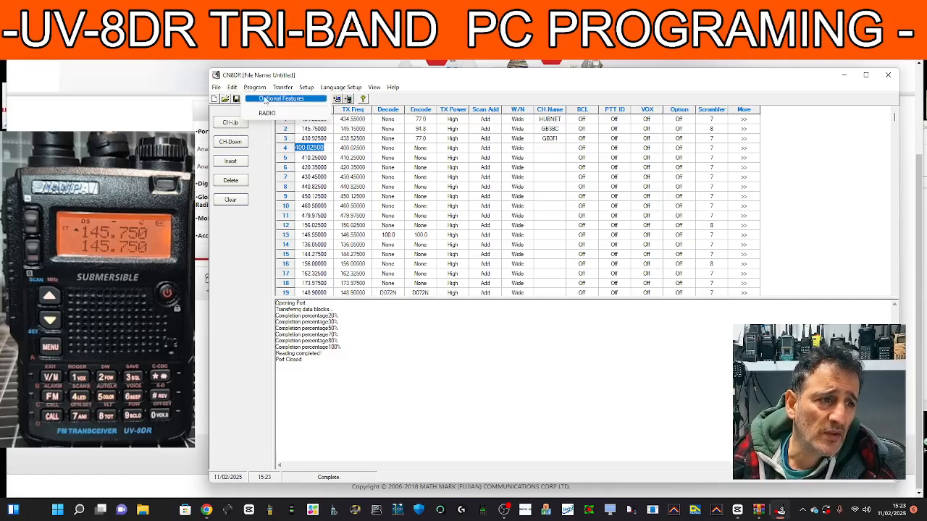
left_click(279, 98)
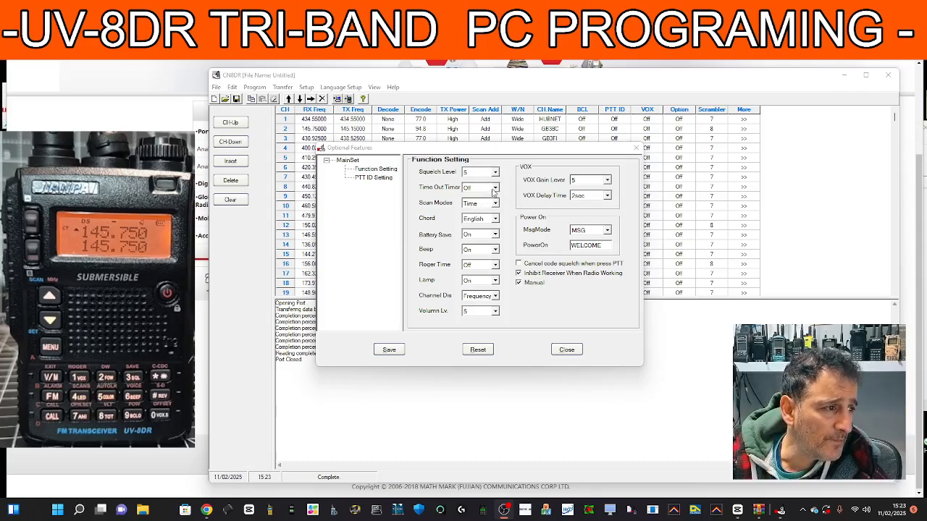
left_click(496, 235)
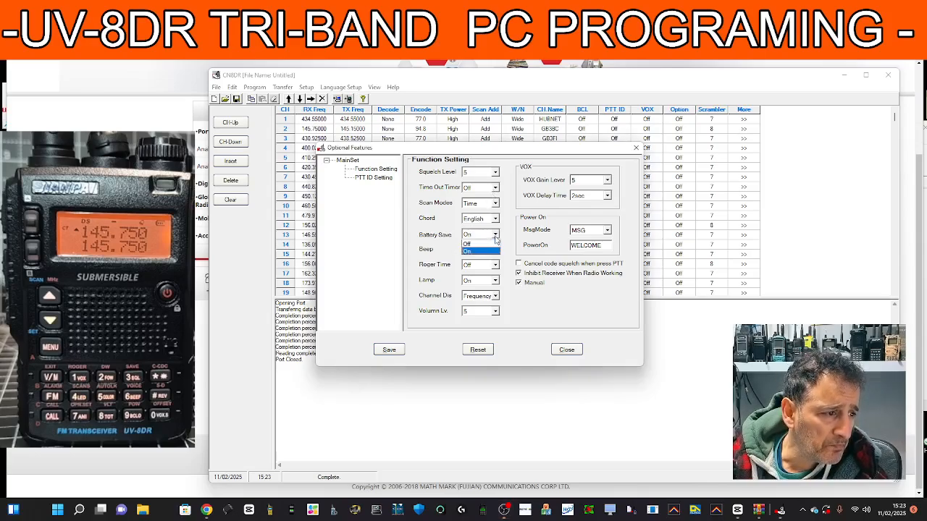
left_click(490, 244)
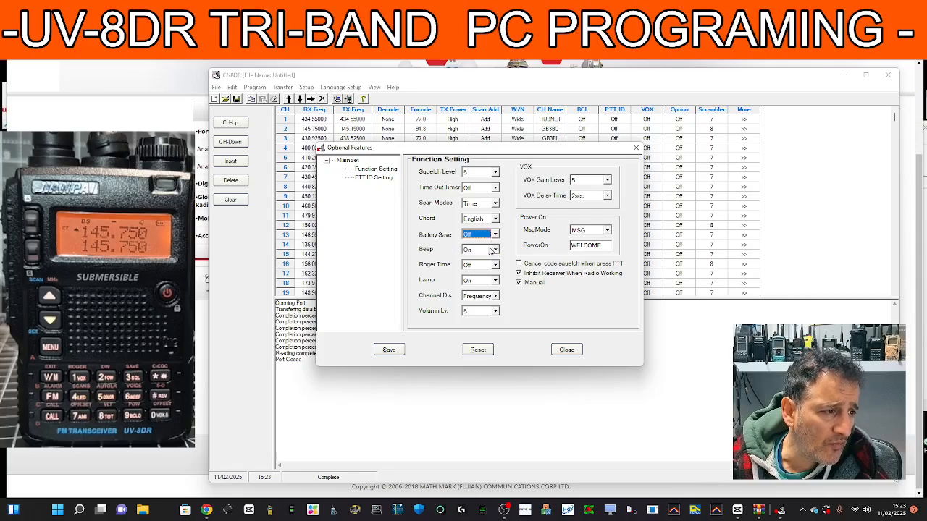
left_click(496, 296)
left_click(484, 311)
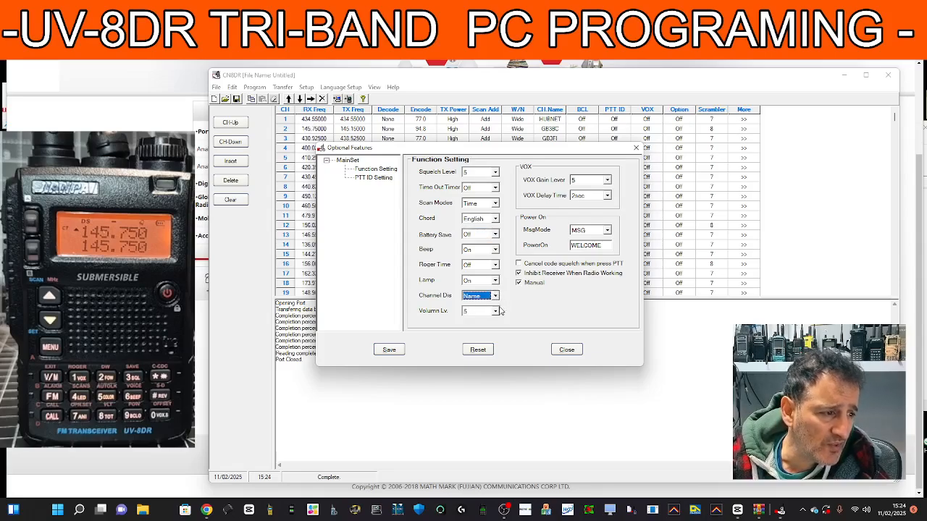
Keep the power-on message mode at MSG, change the power-on text to M0FXB, and save the optional features.
left_click(607, 230)
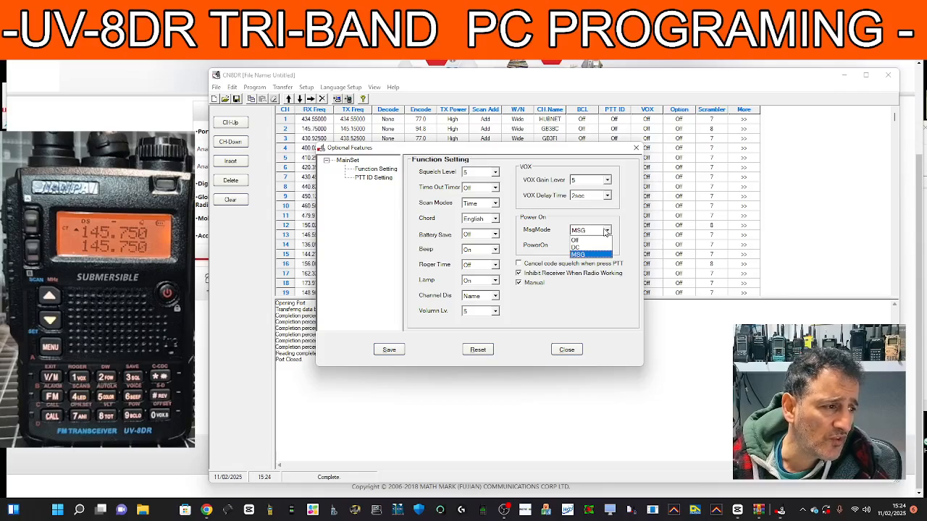
left_click(607, 231)
double_click(588, 245)
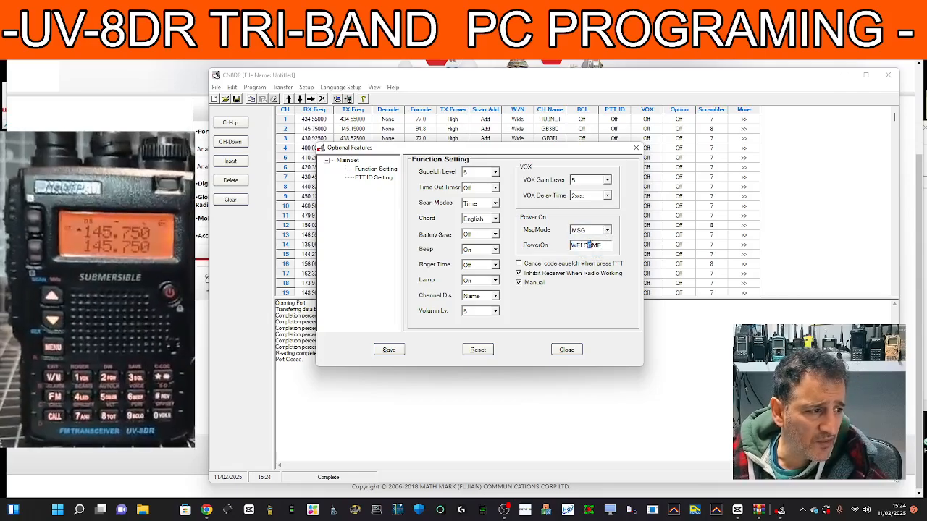
double_click(589, 245)
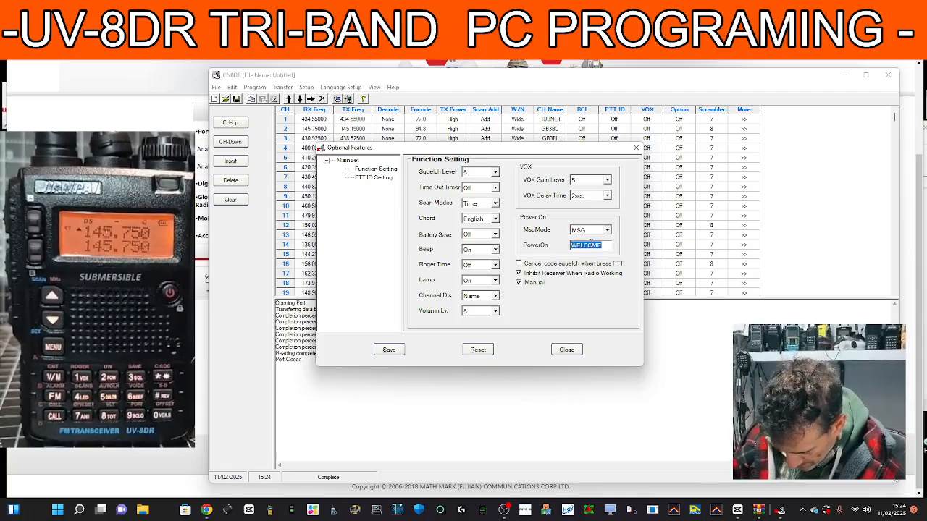
type("MO")
type("FXB")
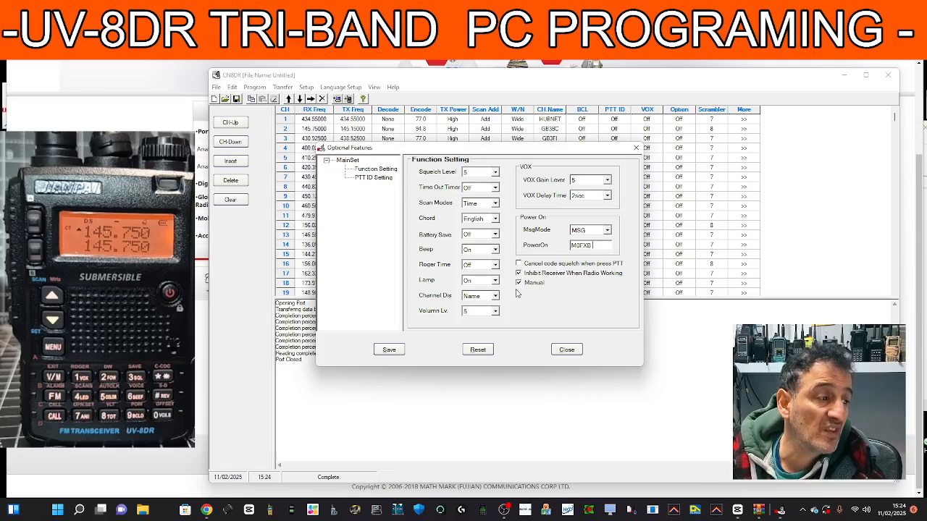
left_click(389, 351)
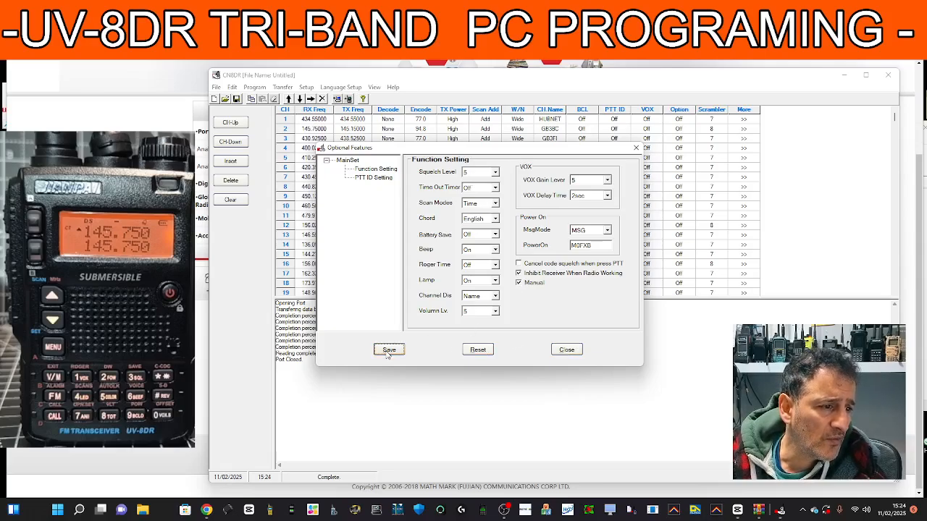
left_click(567, 350)
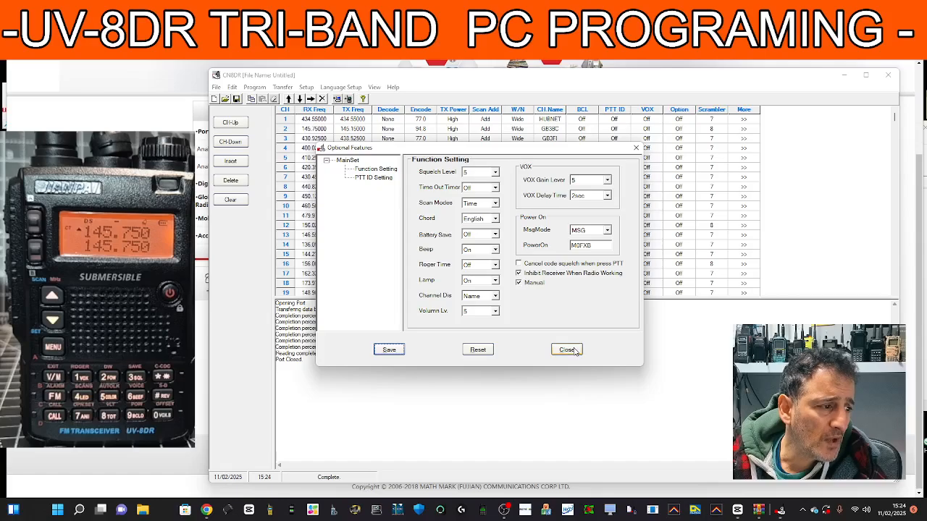
Store 94.3 MHz as broadcast radio channel 1 in the Radio settings and confirm.
left_click(282, 87)
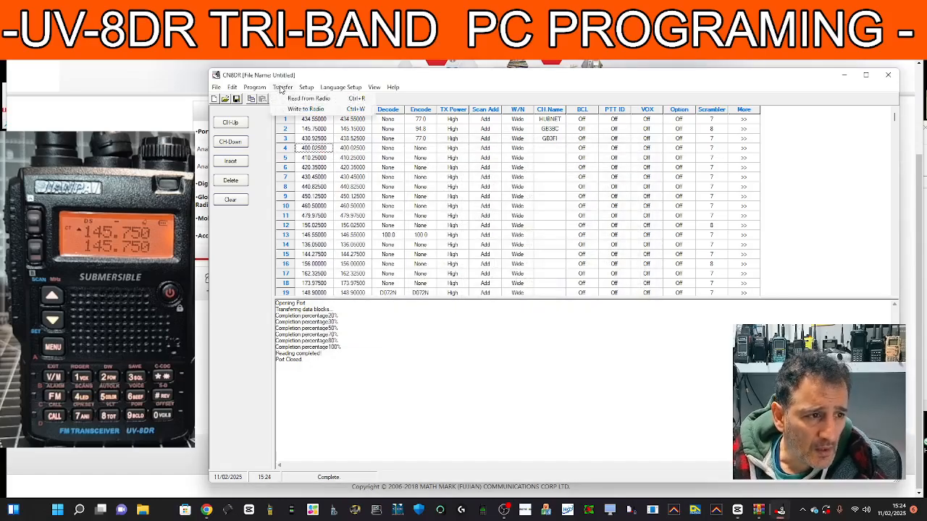
mouse_move(258, 87)
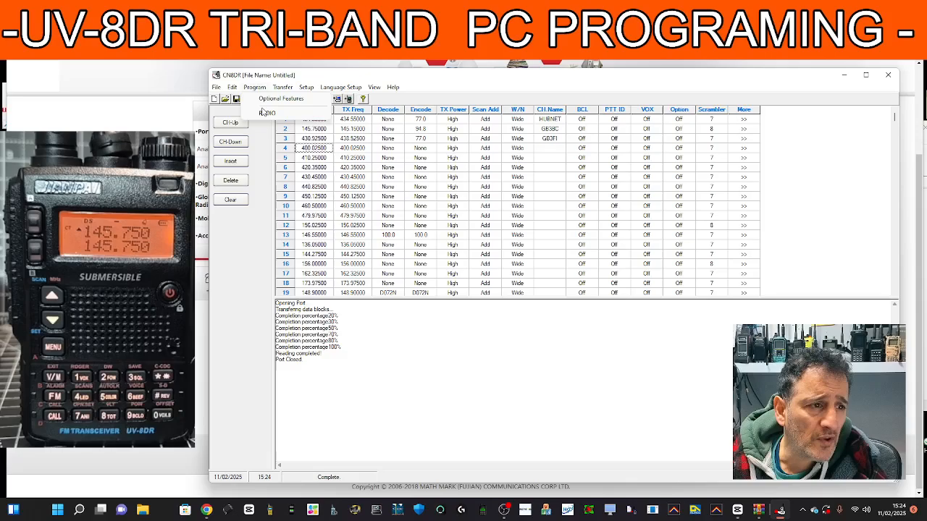
left_click(267, 113)
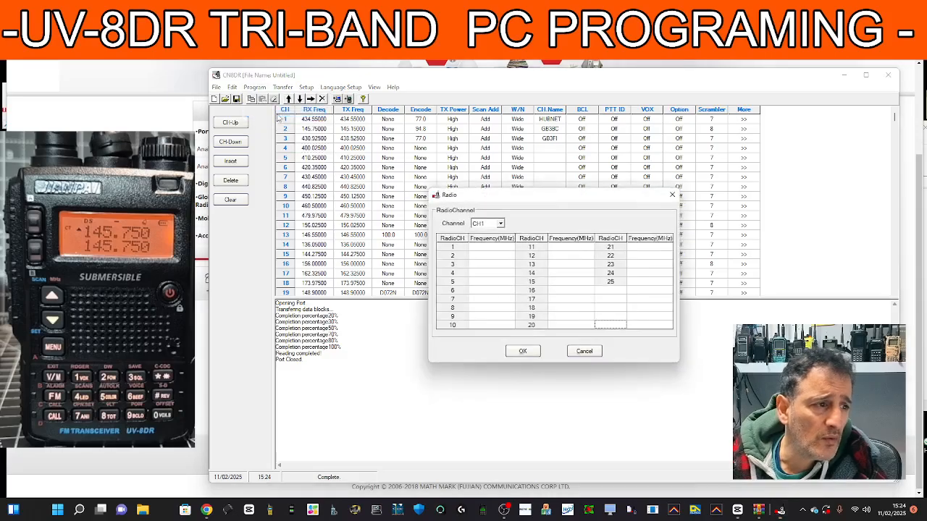
left_click(495, 249)
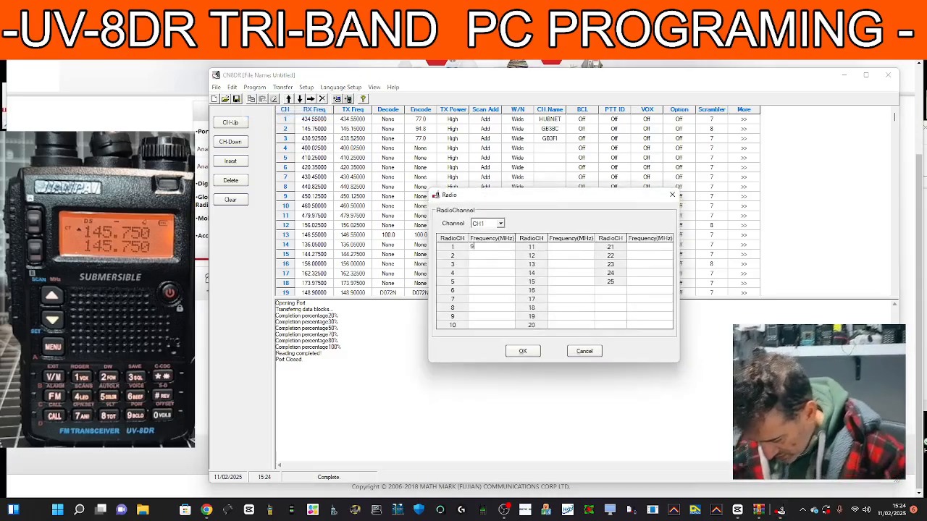
type("94.3")
key("Return")
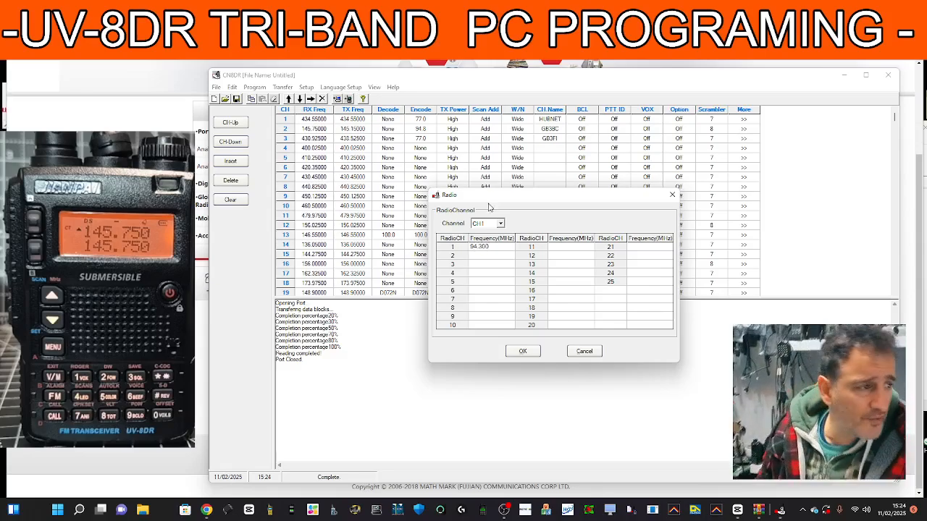
left_click(523, 351)
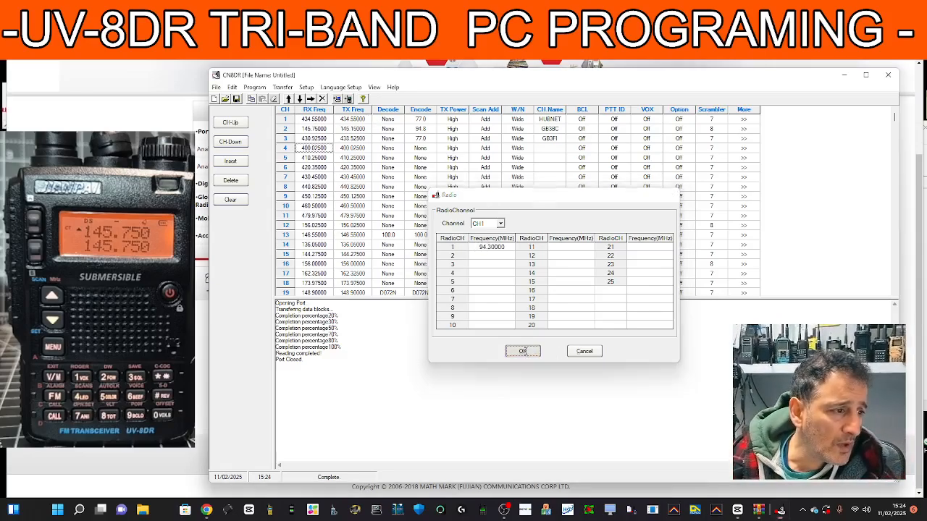
Open the Model Information band settings and check the work band selection.
left_click(307, 87)
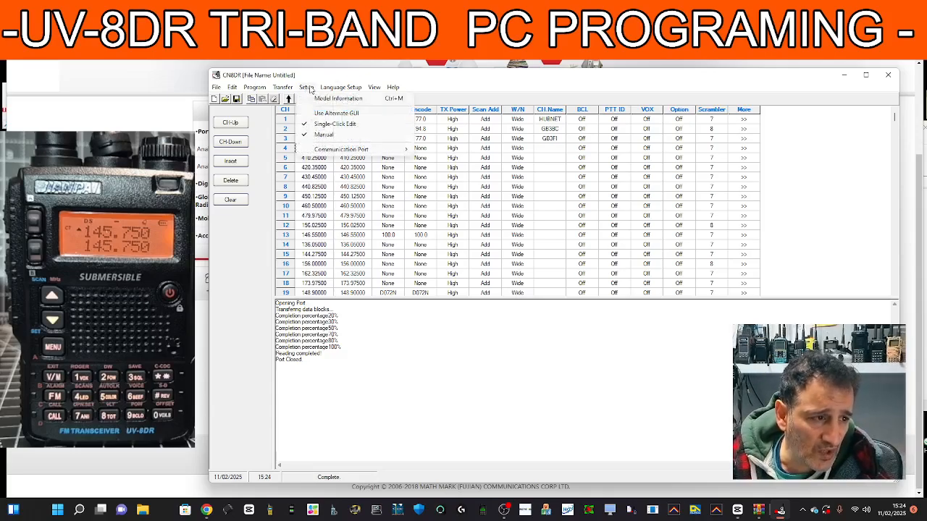
left_click(330, 123)
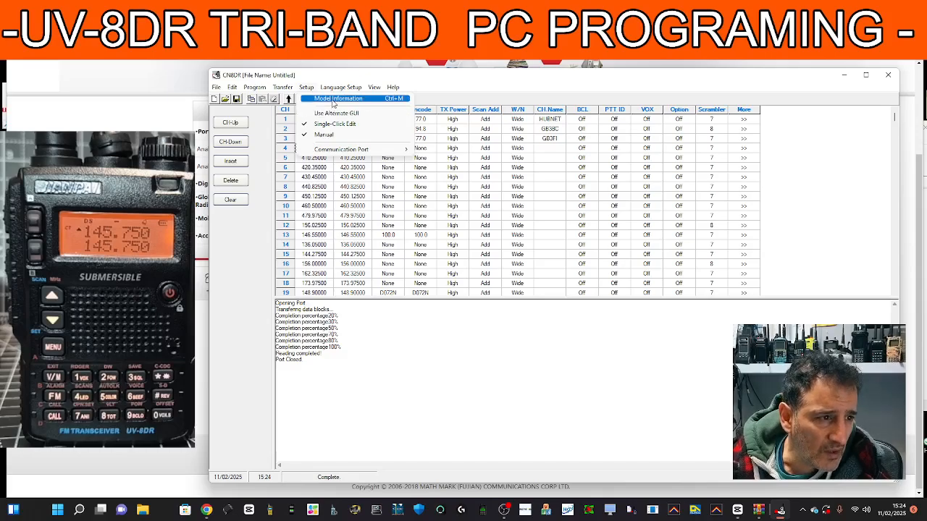
left_click(333, 99)
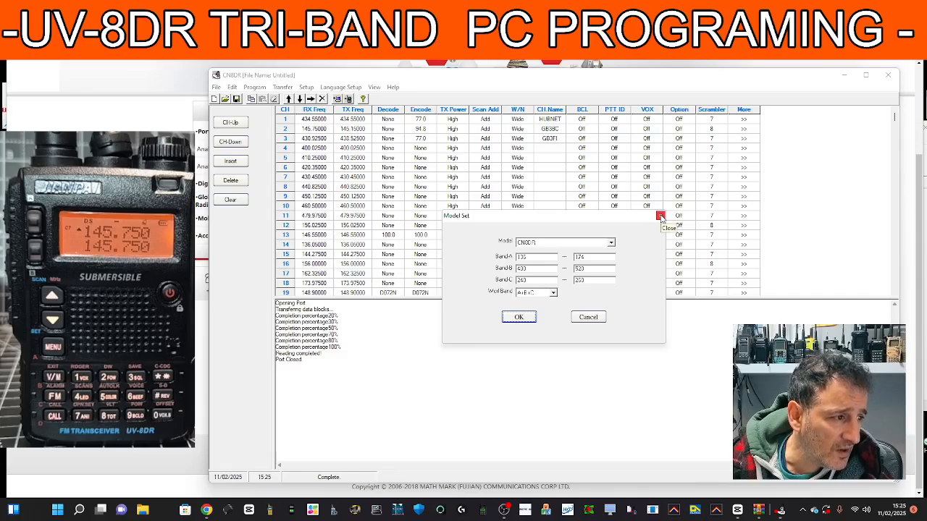
left_click(553, 294)
left_click(554, 294)
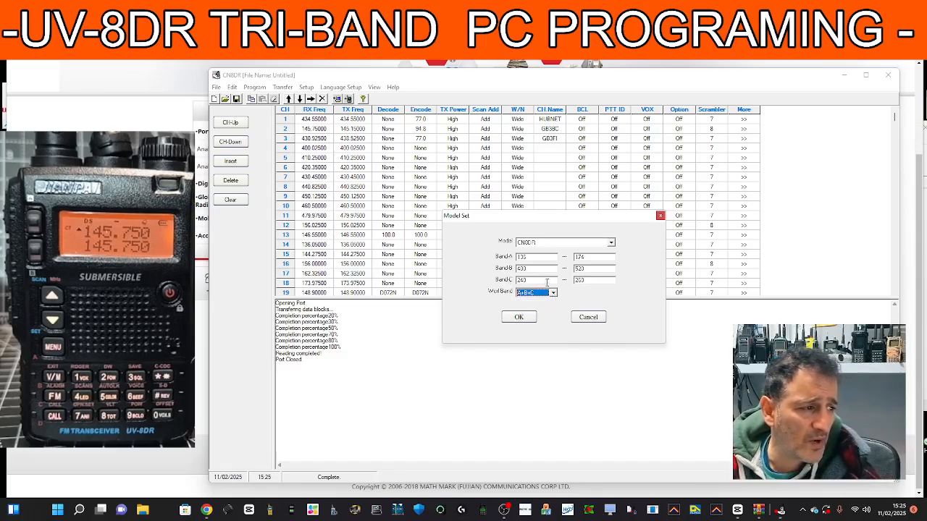
Try the work band option B+C in the model settings and return it to A+B+C.
double_click(532, 280)
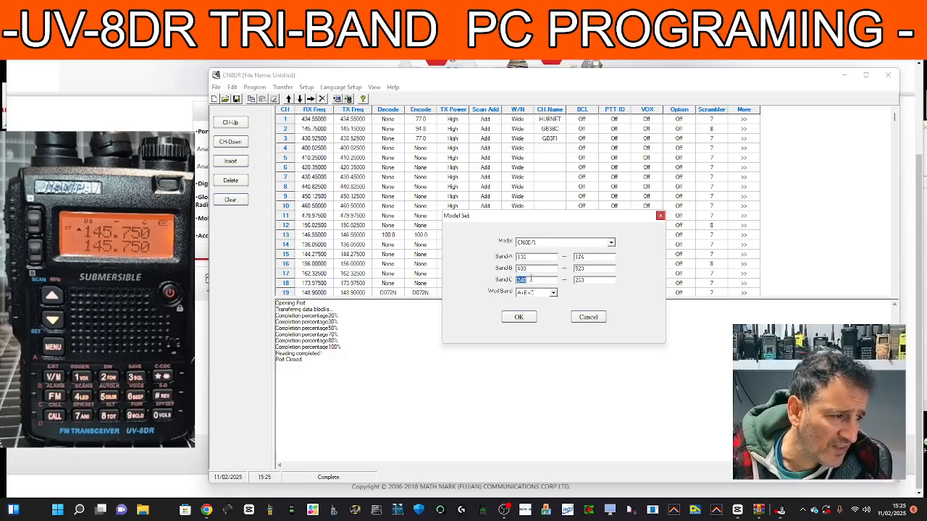
left_click(553, 294)
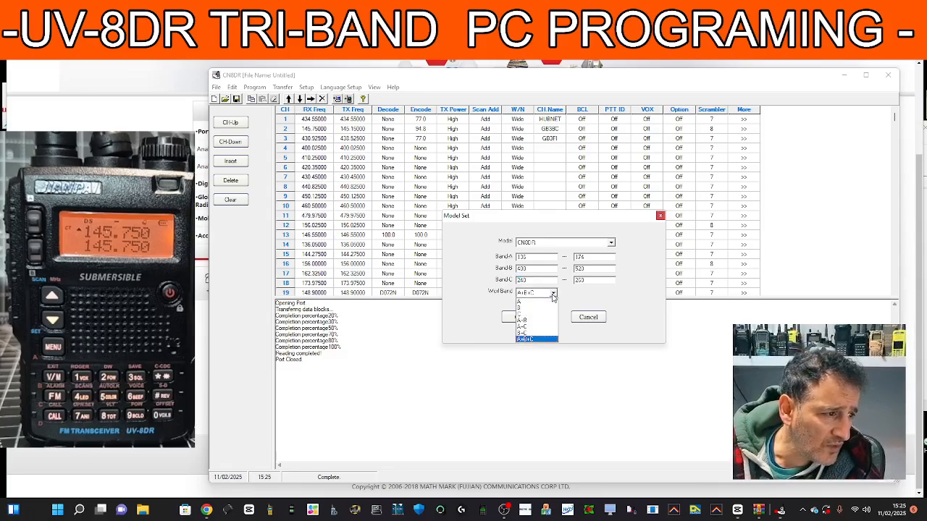
left_click(536, 333)
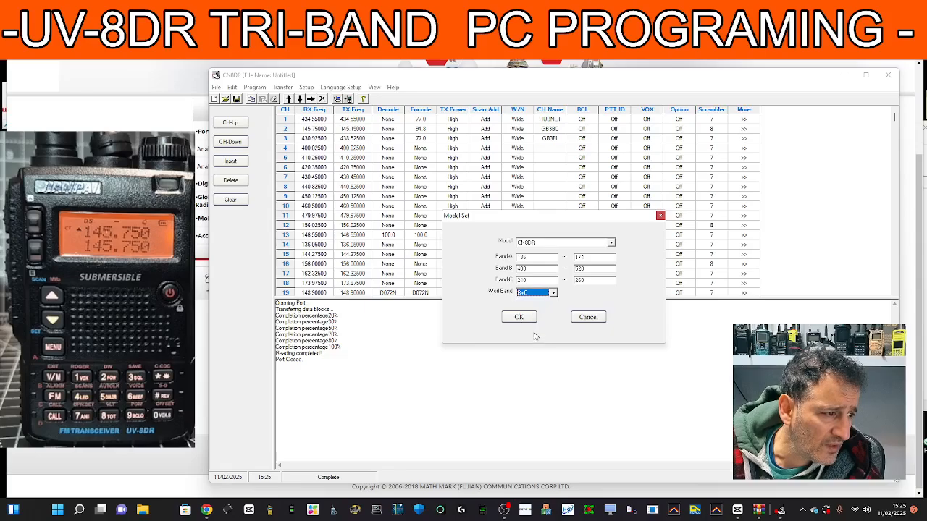
left_click(552, 294)
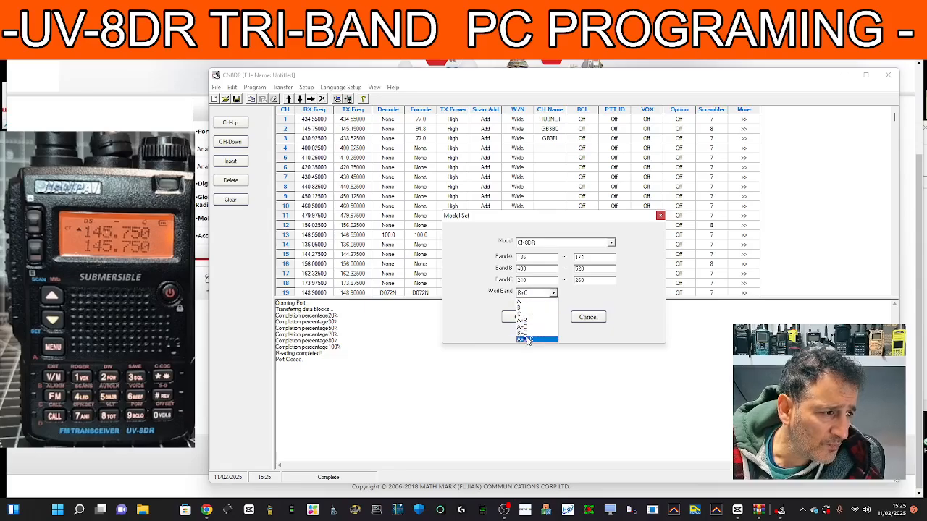
left_click(556, 302)
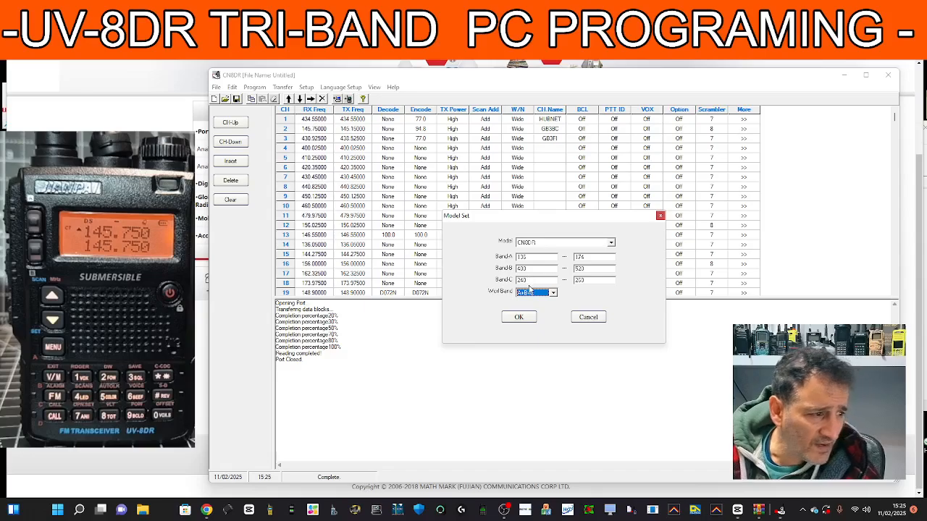
Set Band-C's lower limit to 220 and confirm the model settings with initialization of the channel data.
double_click(533, 281)
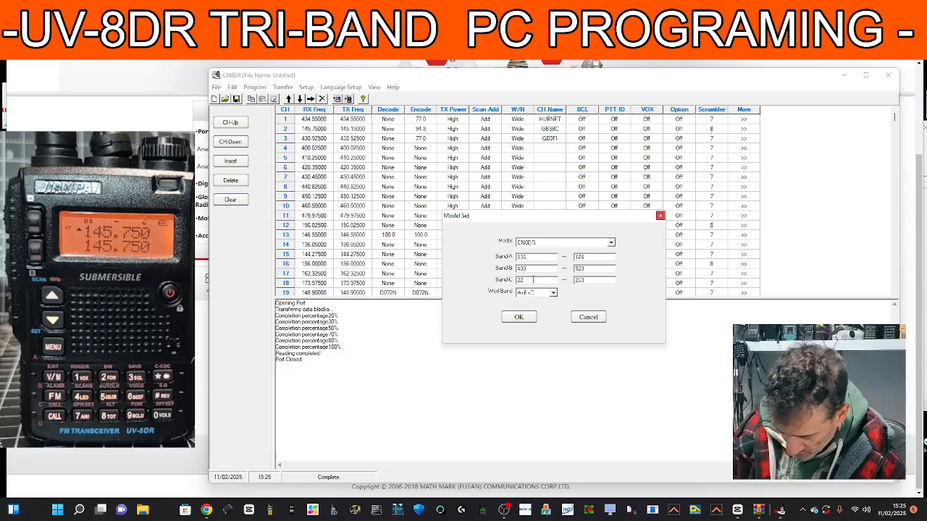
left_click(520, 317)
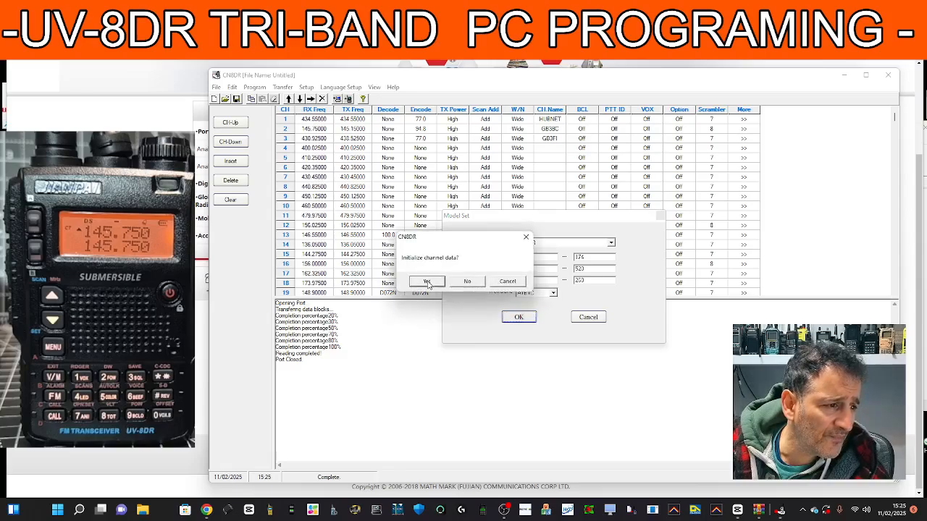
left_click(428, 282)
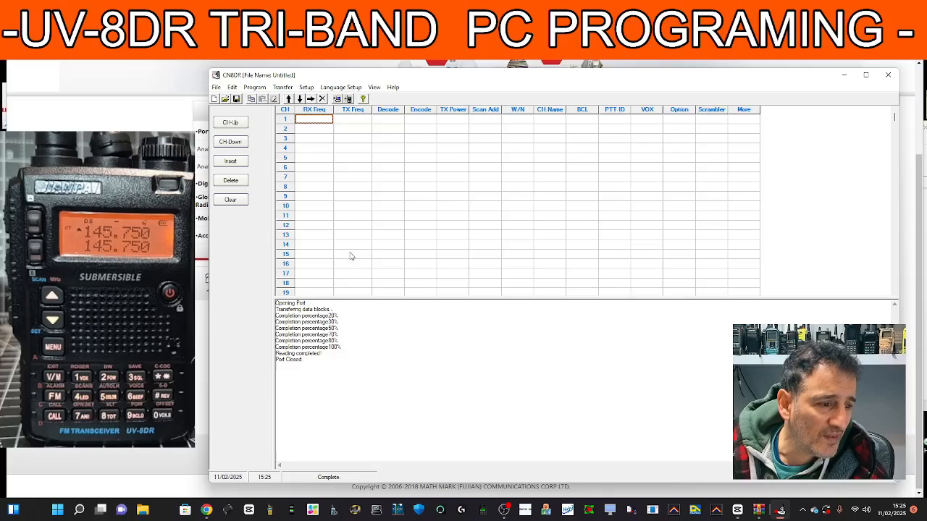
Enter 220 MHz for channel 1 and try 133.850 MHz as channel 2's receive frequency.
left_click(352, 456)
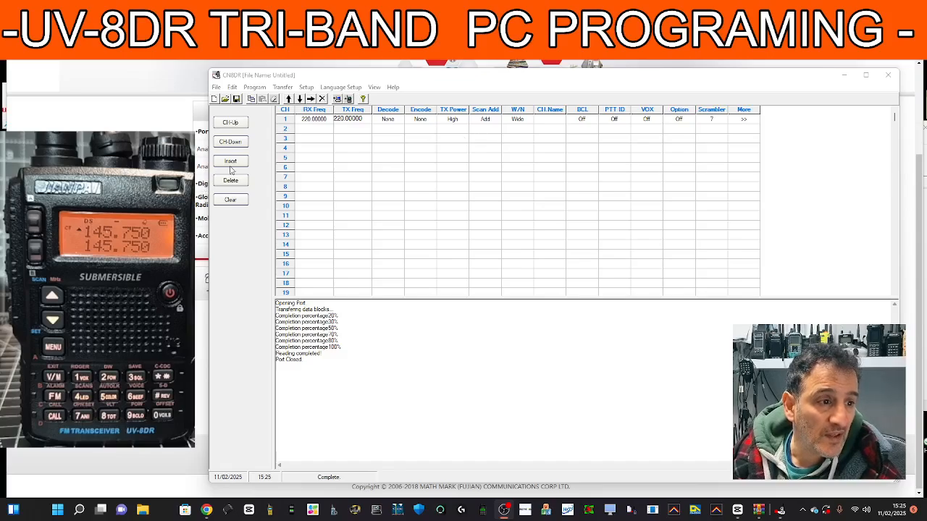
left_click(306, 129)
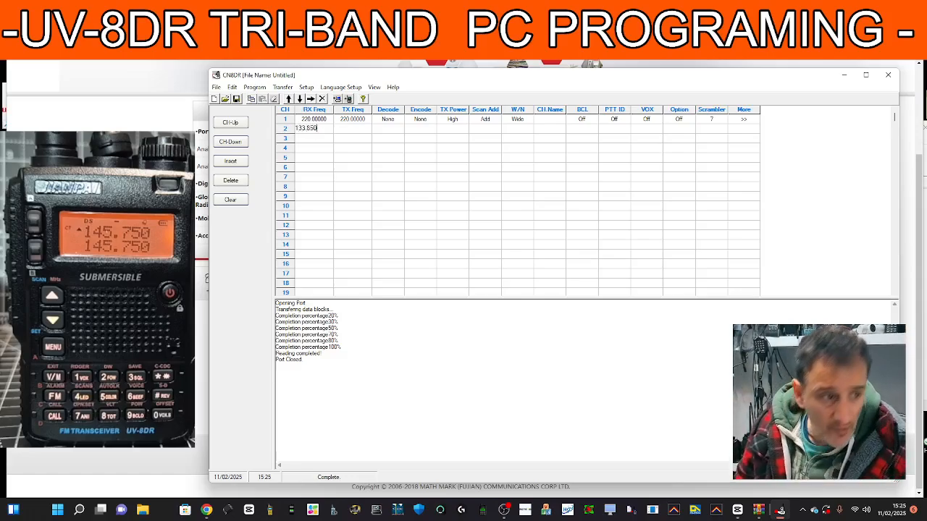
left_click(350, 130)
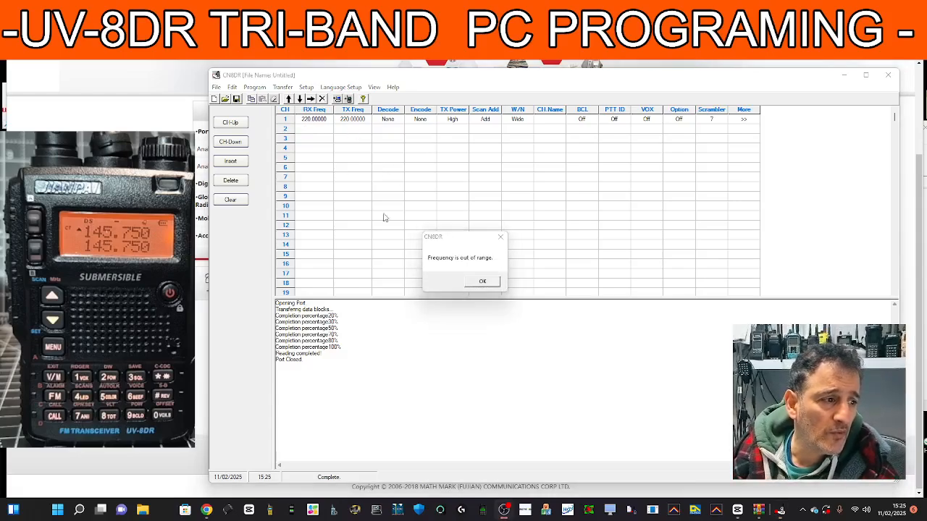
left_click(484, 282)
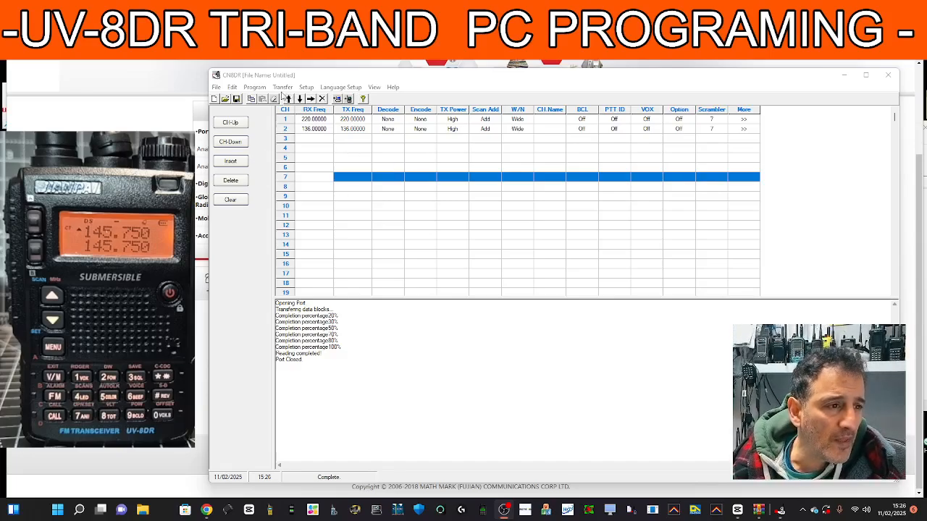
Reopen the Model Information settings, set Band-C's lower limit to 133, and confirm with initialization of the channel data.
left_click(281, 87)
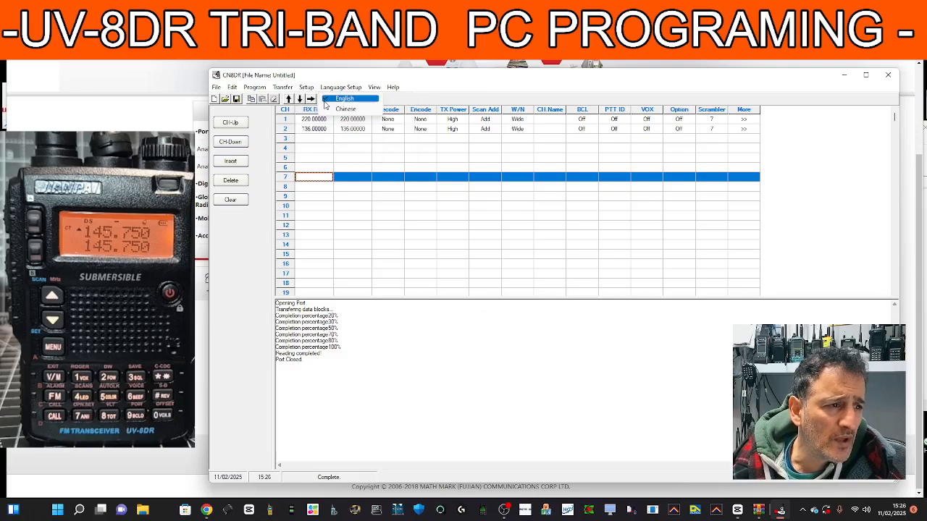
left_click(315, 88)
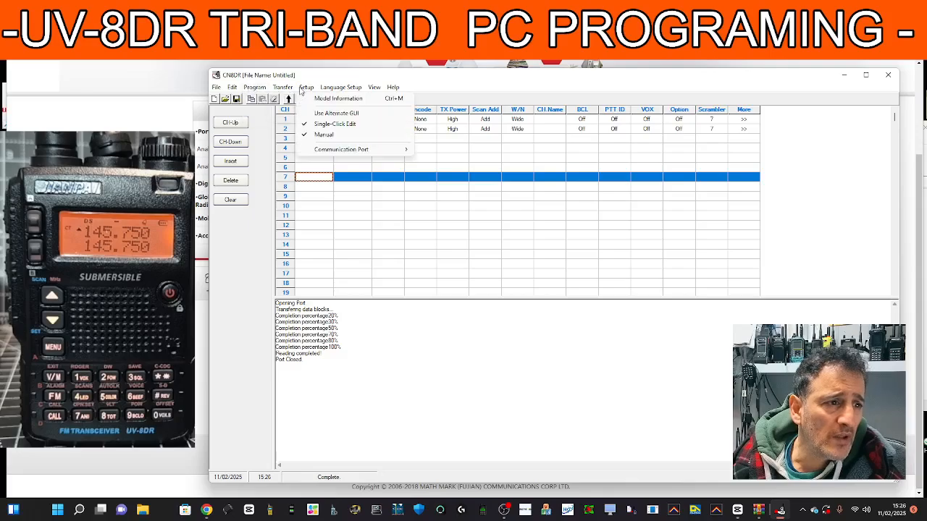
left_click(301, 89)
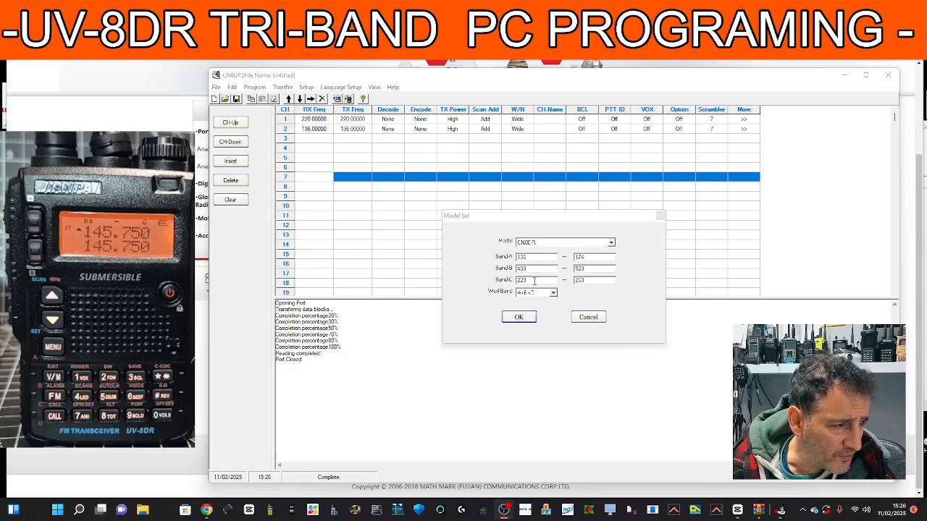
double_click(534, 281)
type("1")
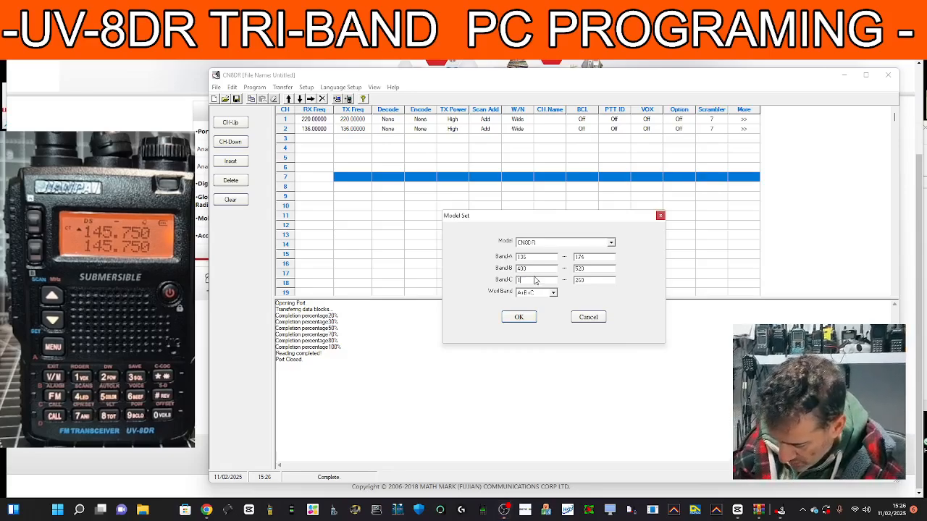
type("36")
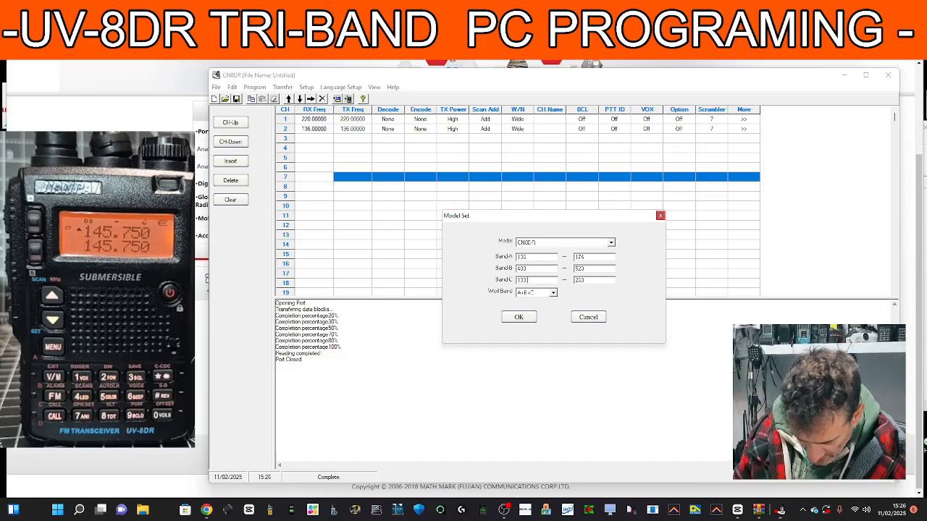
type(".00")
left_click(505, 319)
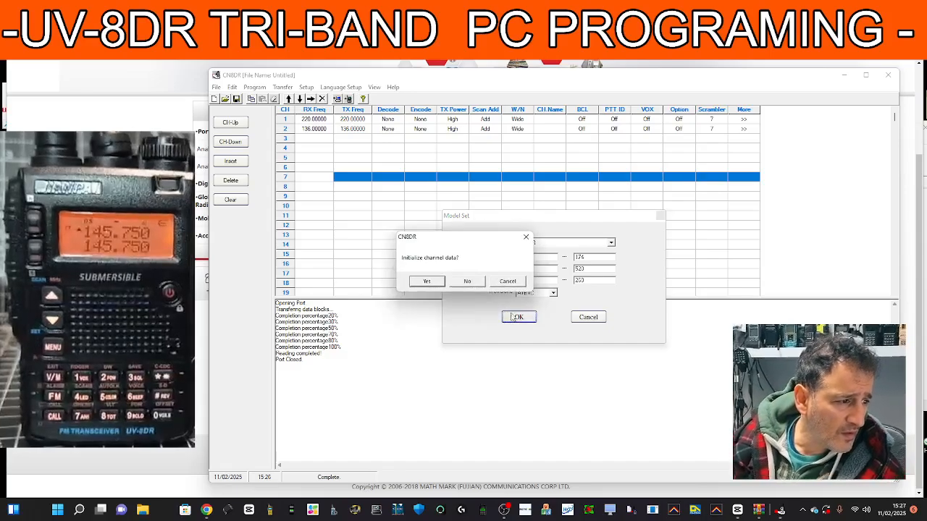
left_click_drag(486, 239, 606, 243)
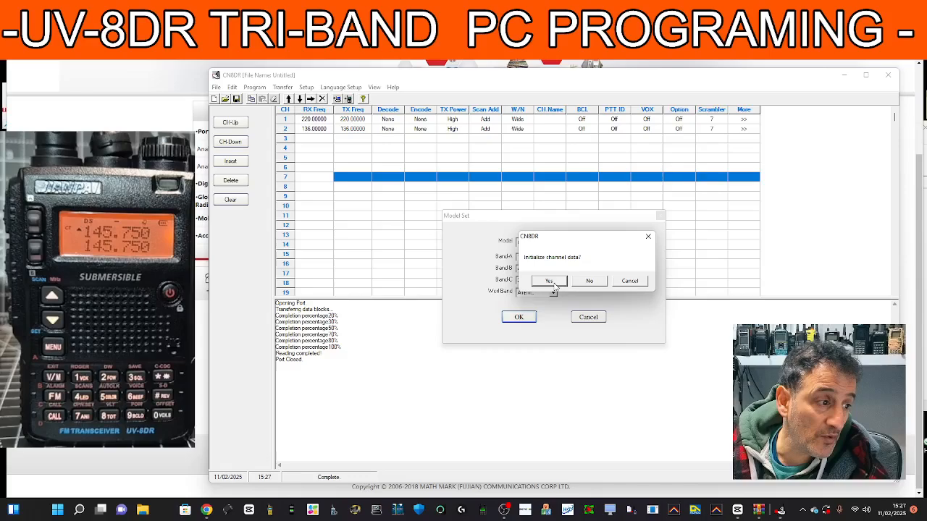
left_click(549, 282)
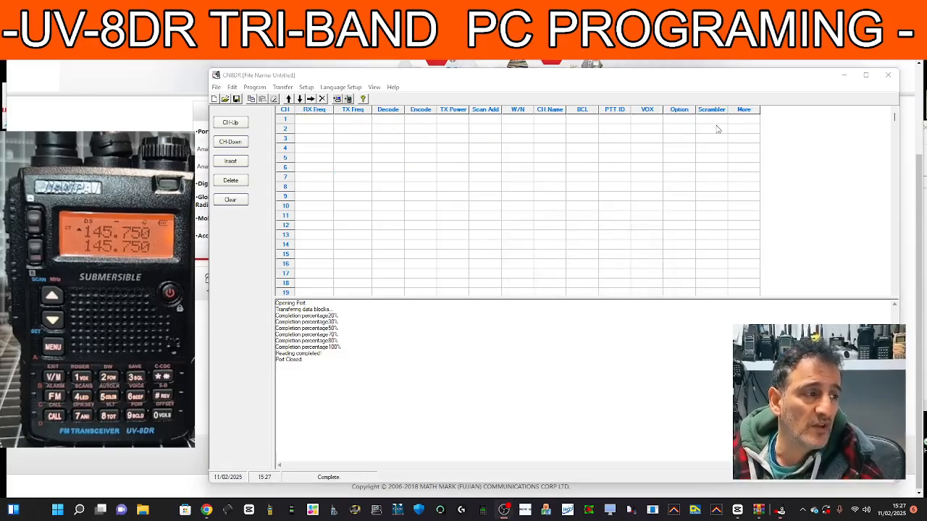
left_click(311, 118)
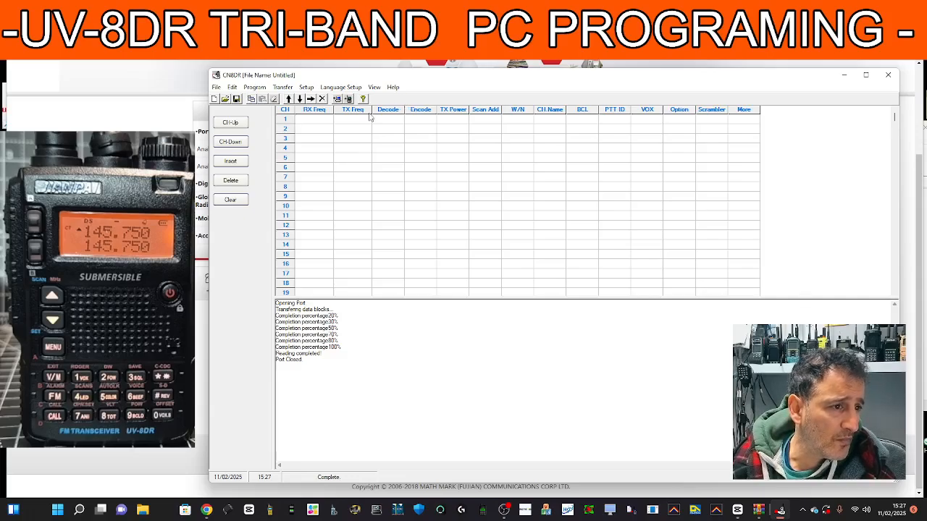
left_click(282, 88)
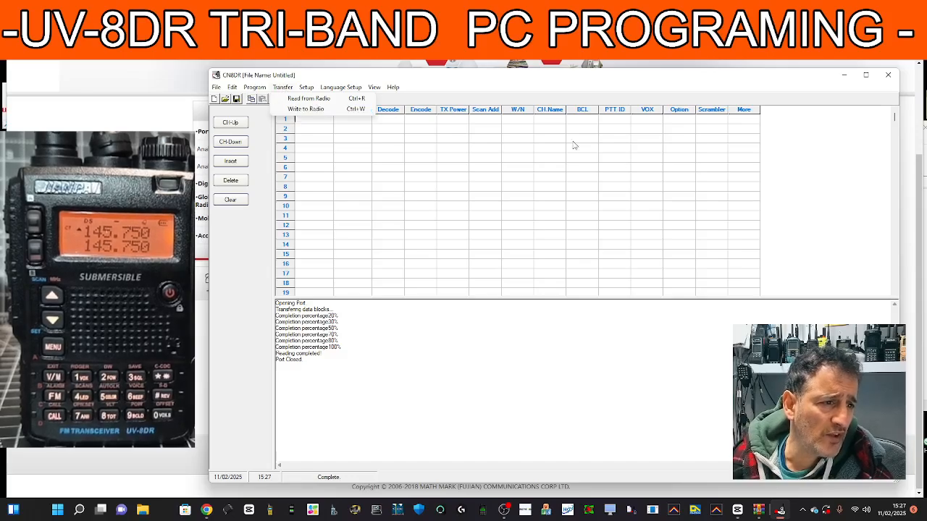
left_click(725, 124)
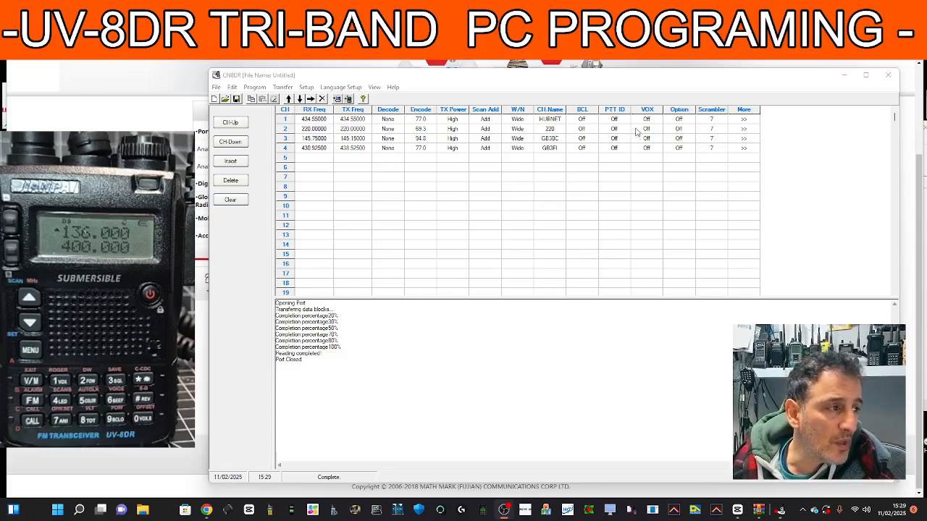
left_click(733, 121)
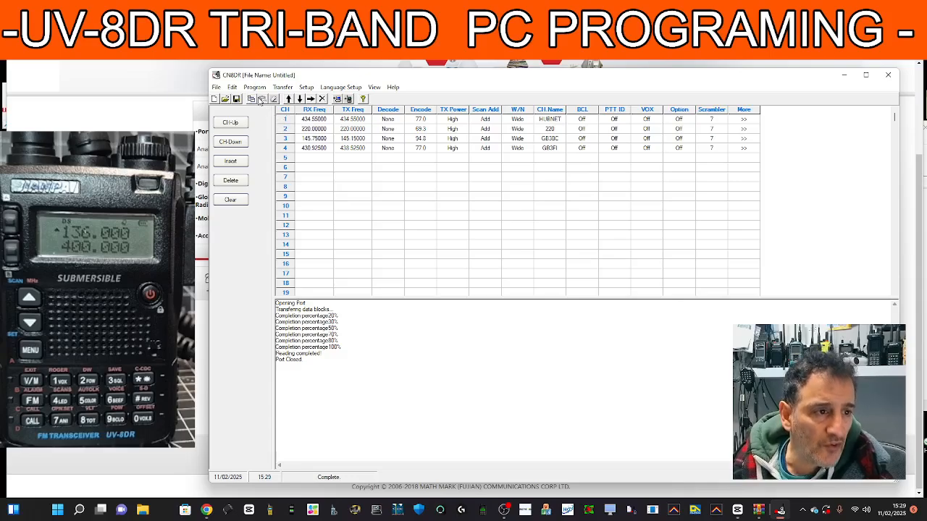
In the Optional Features function settings, set the channel display to Name and the volume level to 5.
left_click(255, 87)
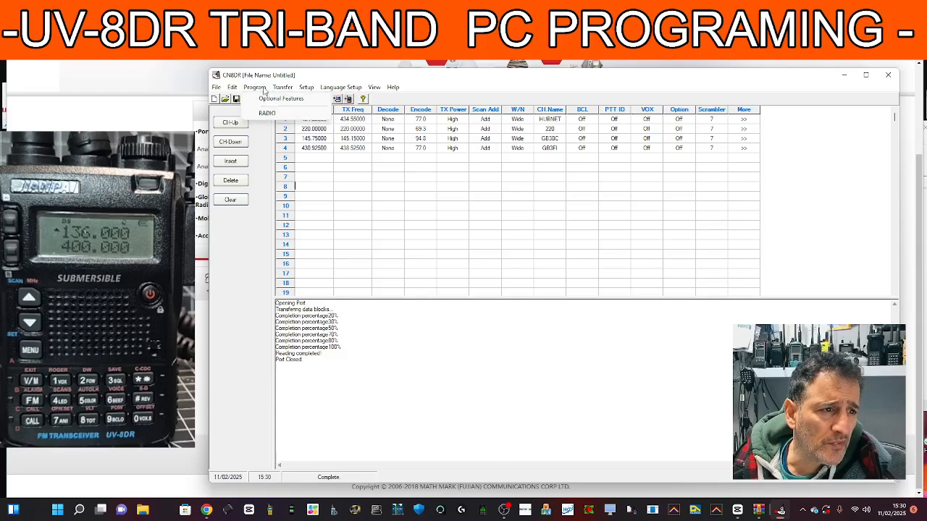
left_click(281, 98)
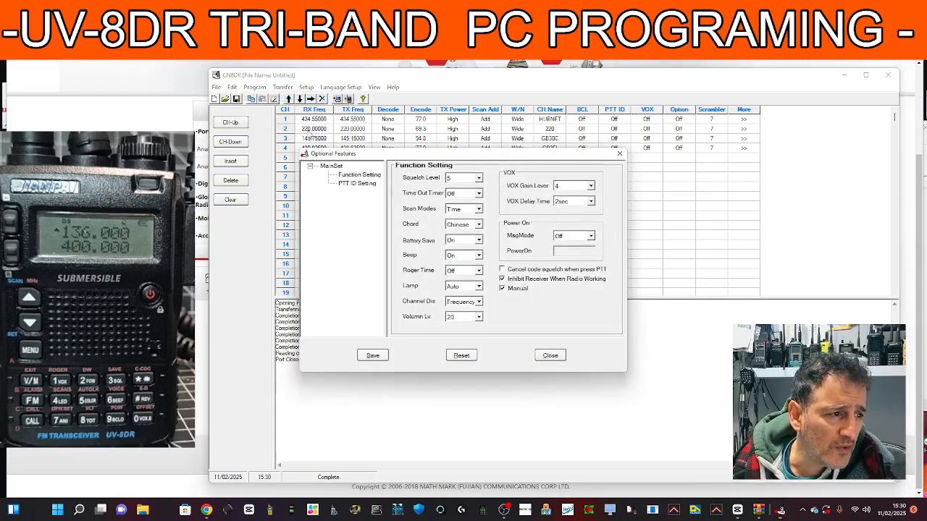
left_click(506, 512)
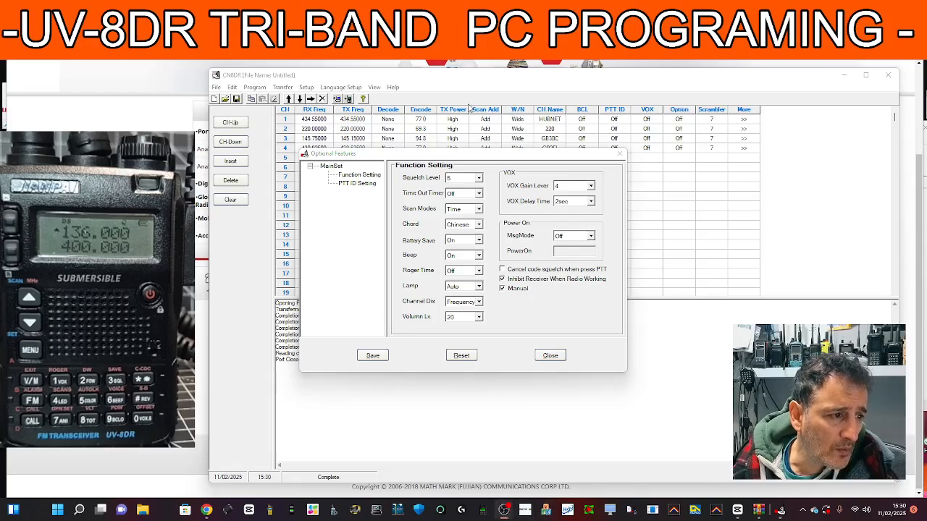
left_click(594, 150)
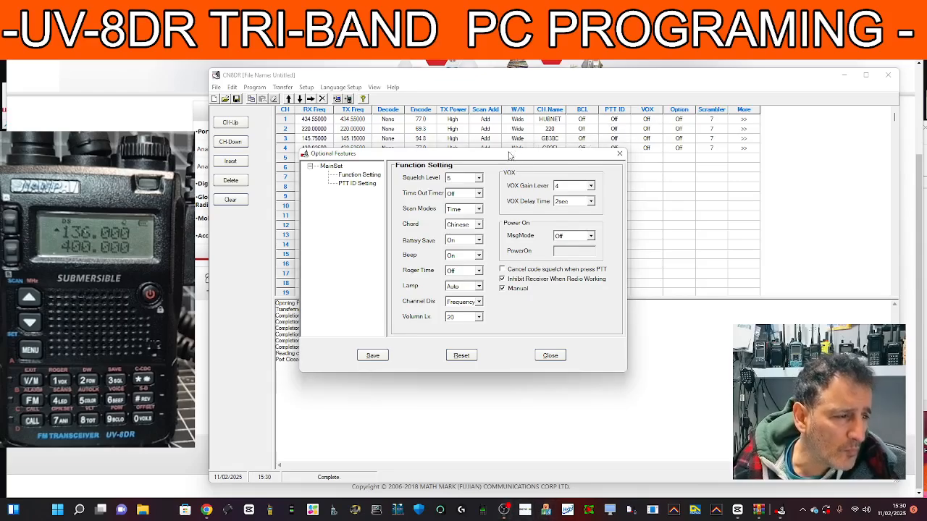
left_click(479, 301)
left_click(468, 322)
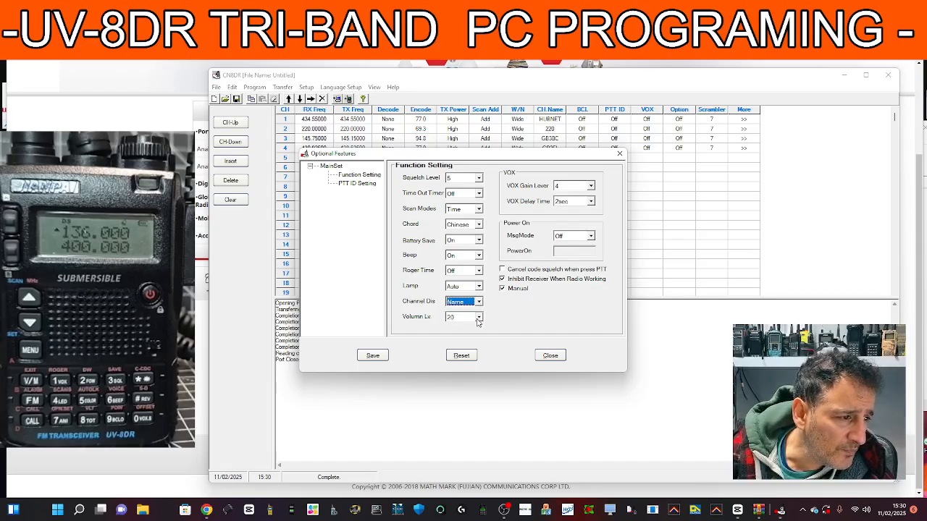
left_click(478, 317)
scroll(484, 369, "up", 7)
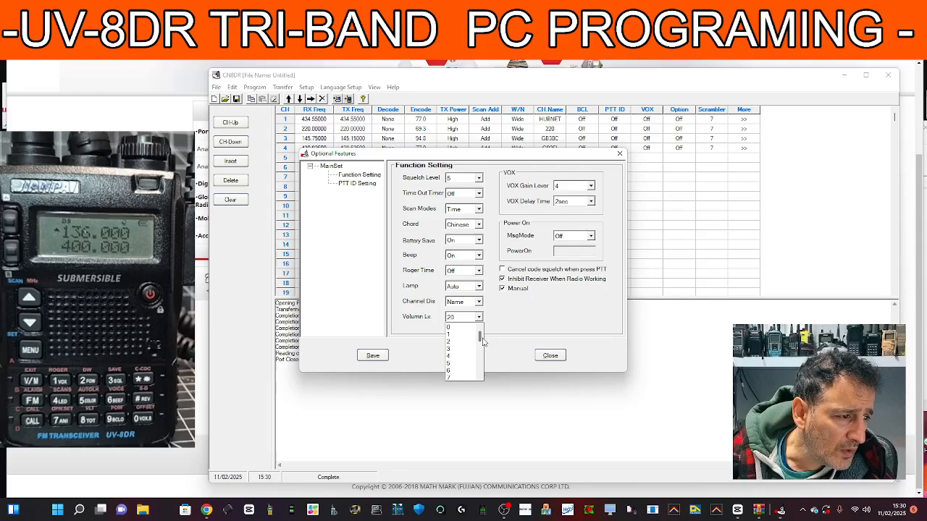
left_click(457, 365)
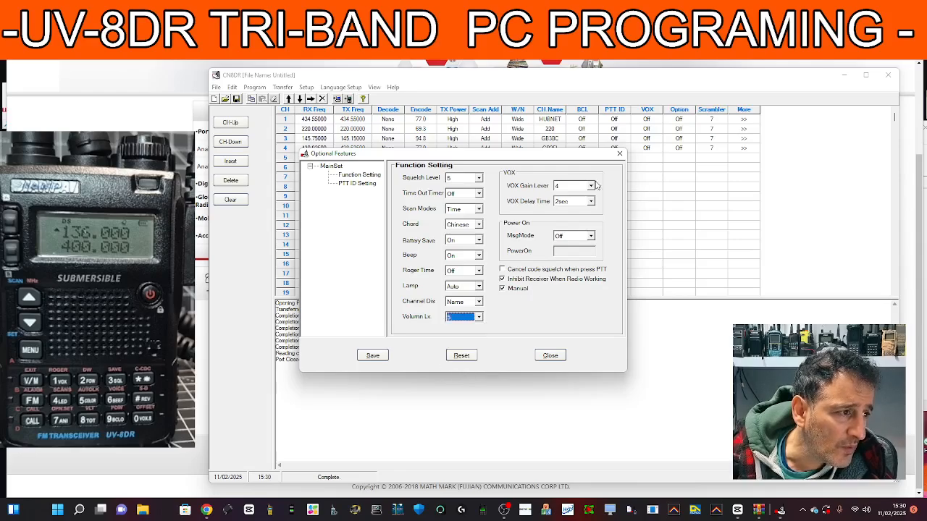
Set the power-on message mode to MSG with the operator's call sign as the message, and turn the lamp on.
left_click(591, 237)
left_click(572, 258)
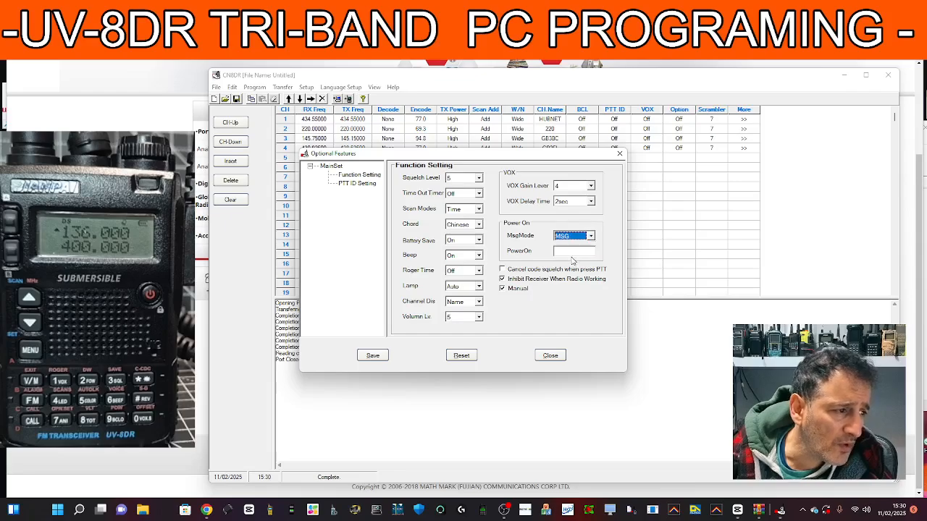
left_click(571, 251)
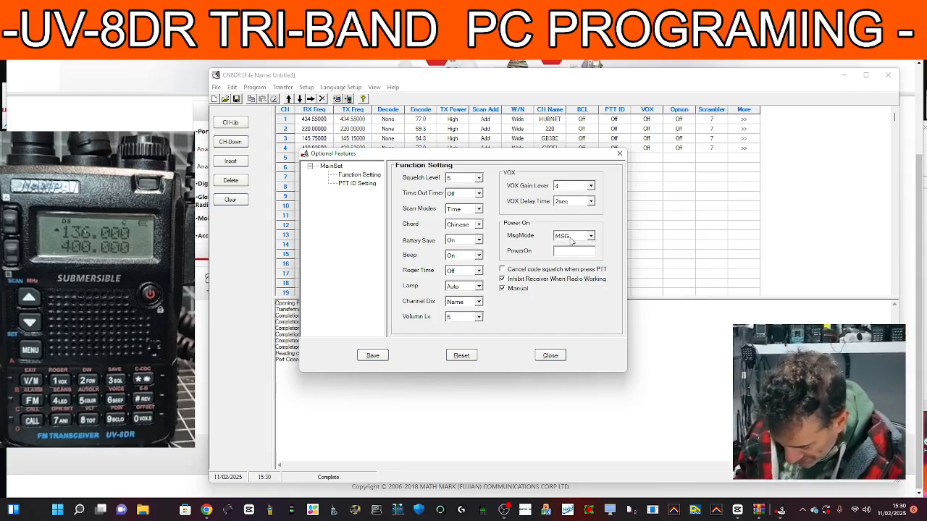
type("M0FXB")
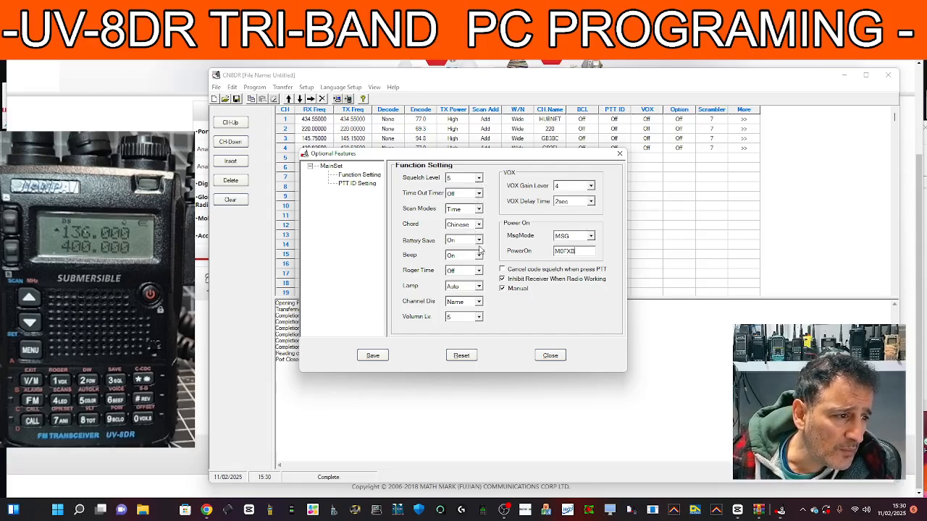
left_click(478, 287)
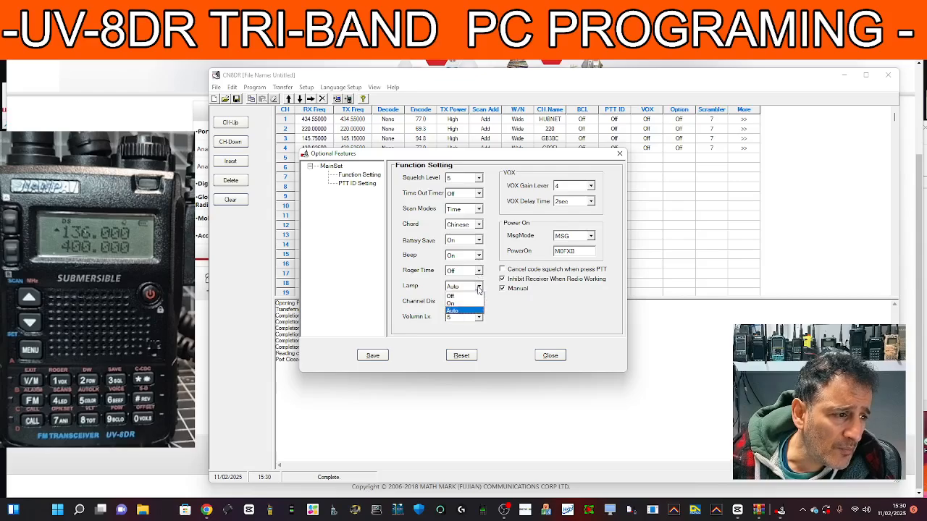
left_click(467, 307)
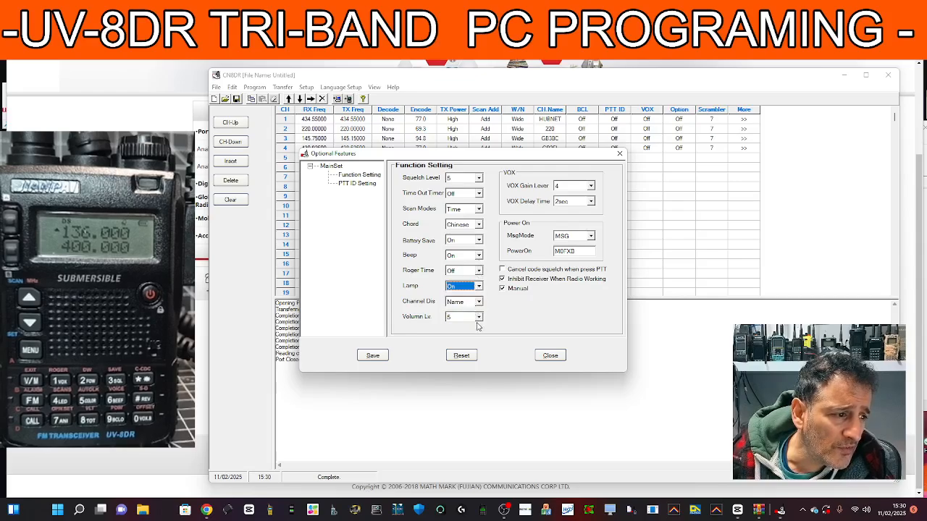
Review the PTT ID type options, return to the function settings, and close Optional Features without saving.
left_click(356, 185)
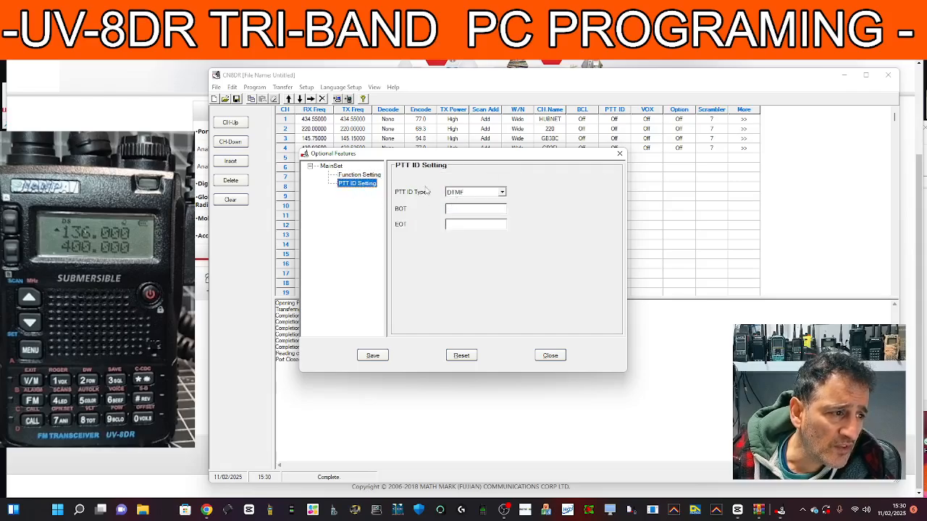
left_click(502, 193)
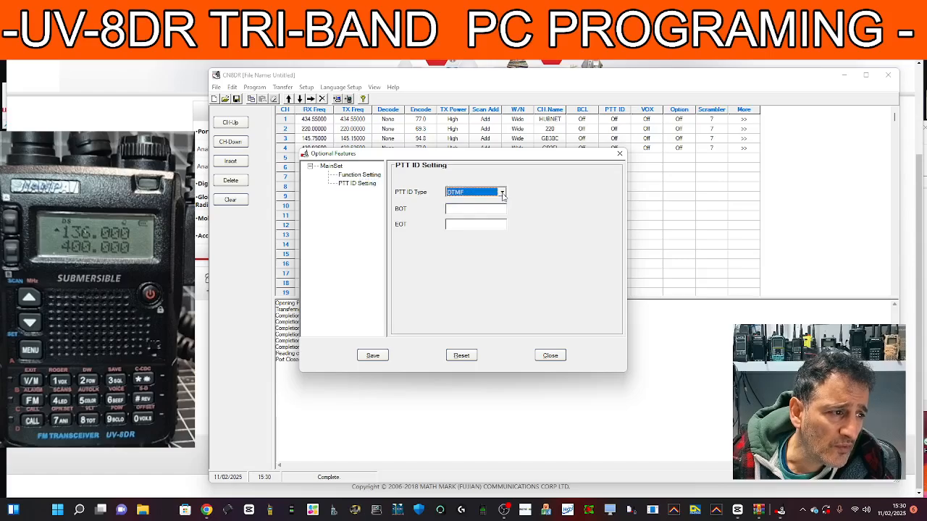
left_click(359, 176)
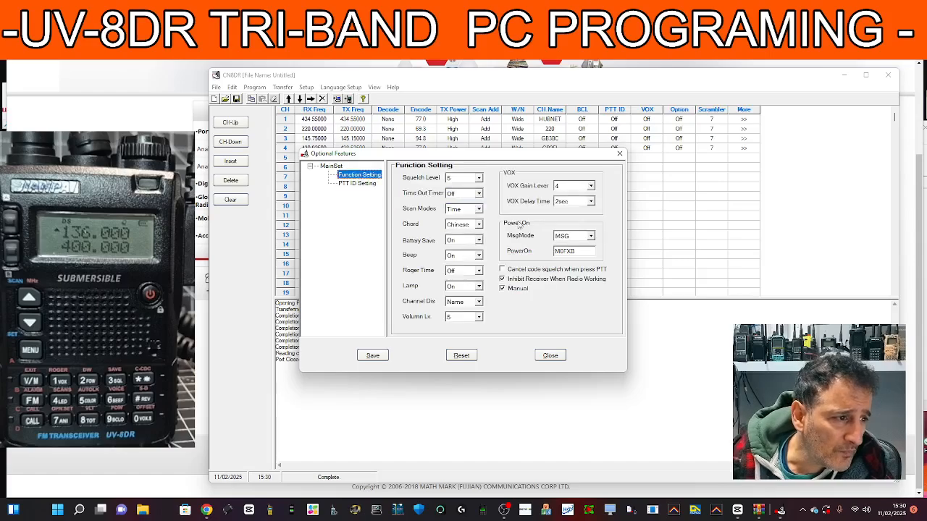
left_click(558, 358)
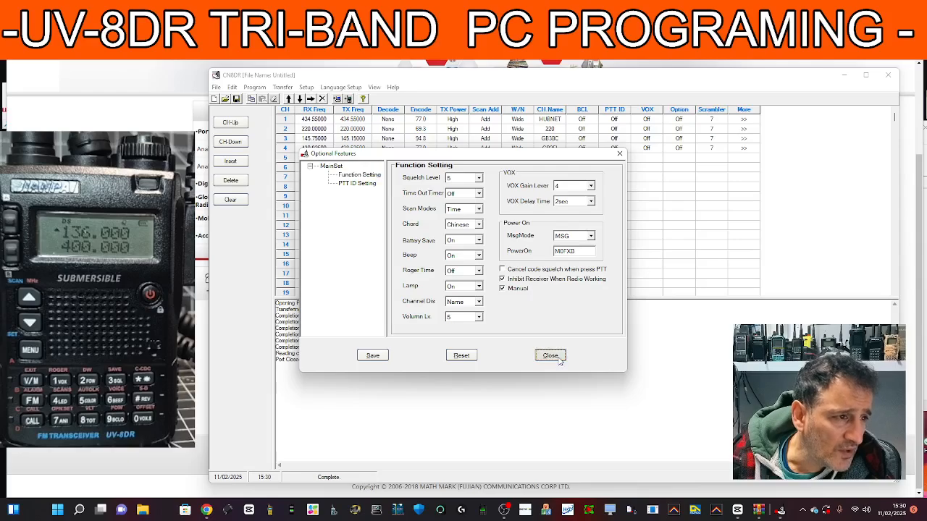
Check the available communication ports and view the program's version information.
left_click(307, 87)
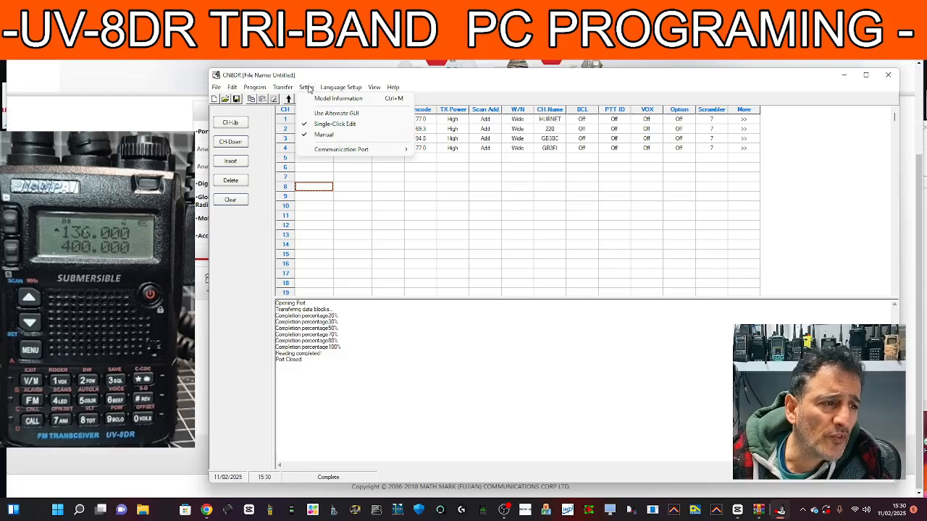
mouse_move(342, 155)
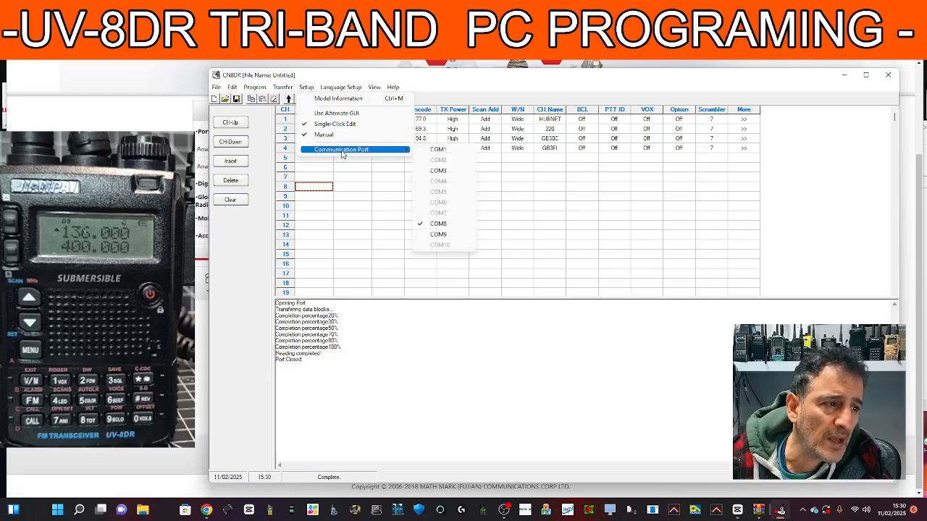
mouse_move(321, 89)
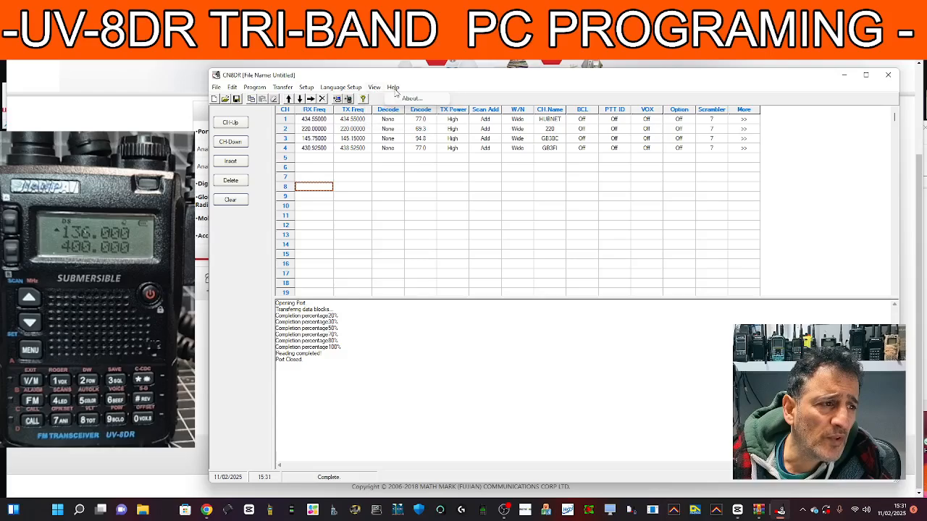
left_click(409, 97)
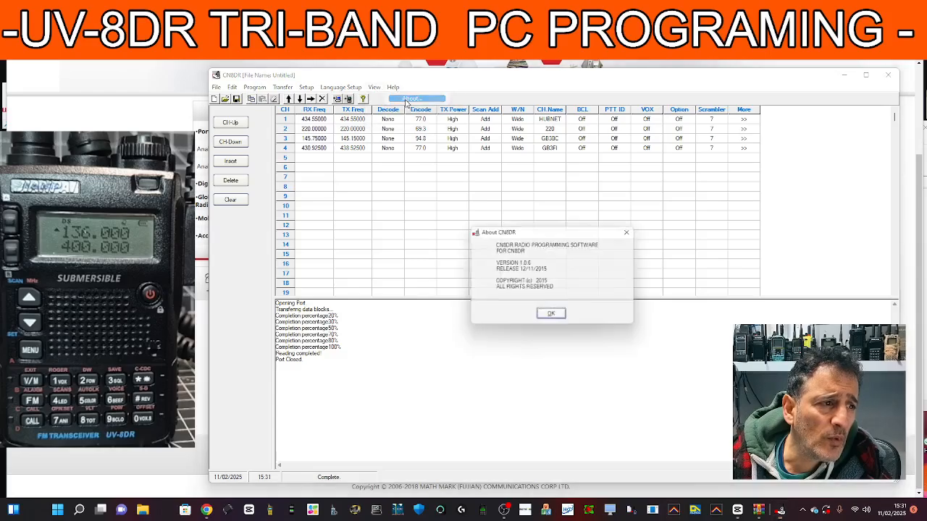
left_click(632, 232)
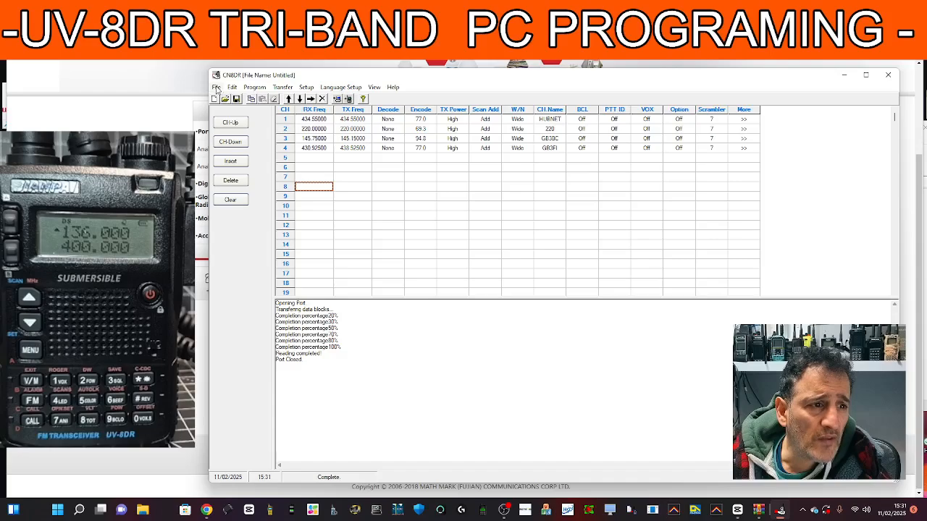
Save the channel data in the Documents folder as UV8R.
left_click(216, 89)
left_click(241, 121)
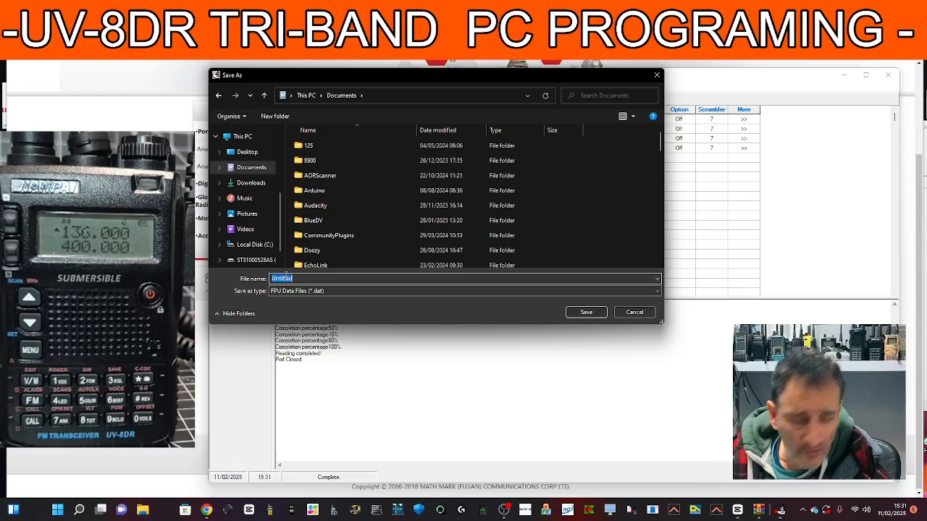
type("UV")
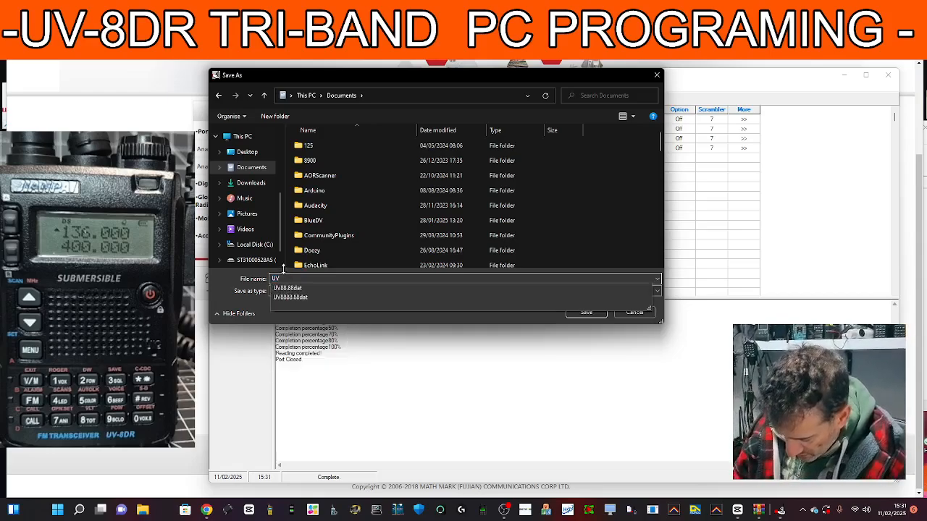
type("88")
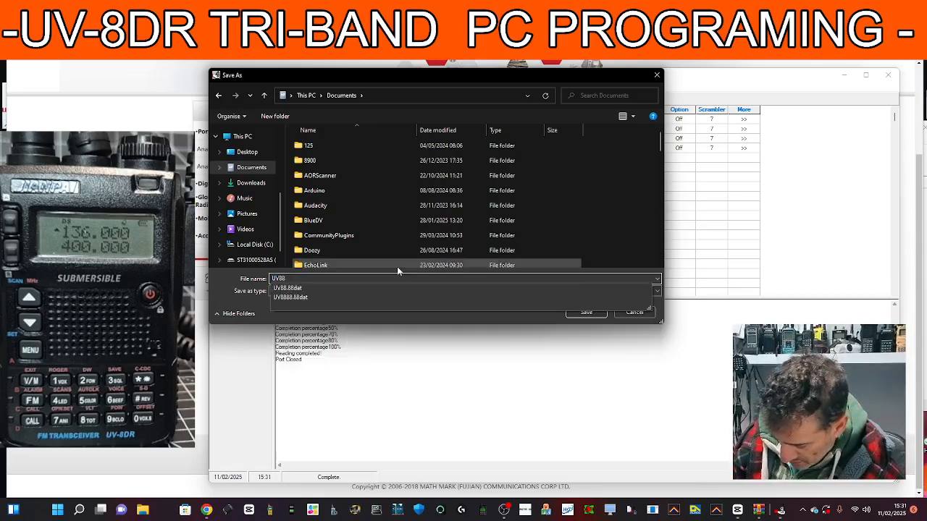
key("BackSpace")
type("R")
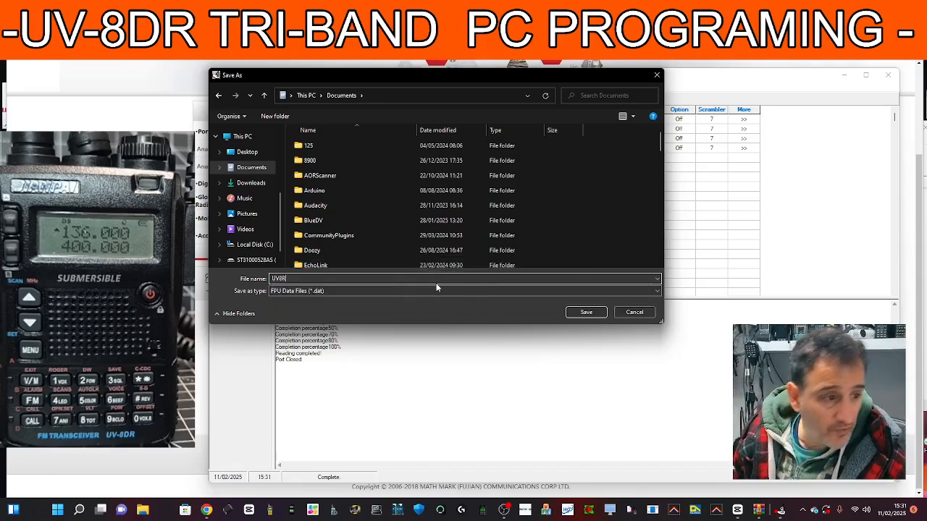
left_click(586, 312)
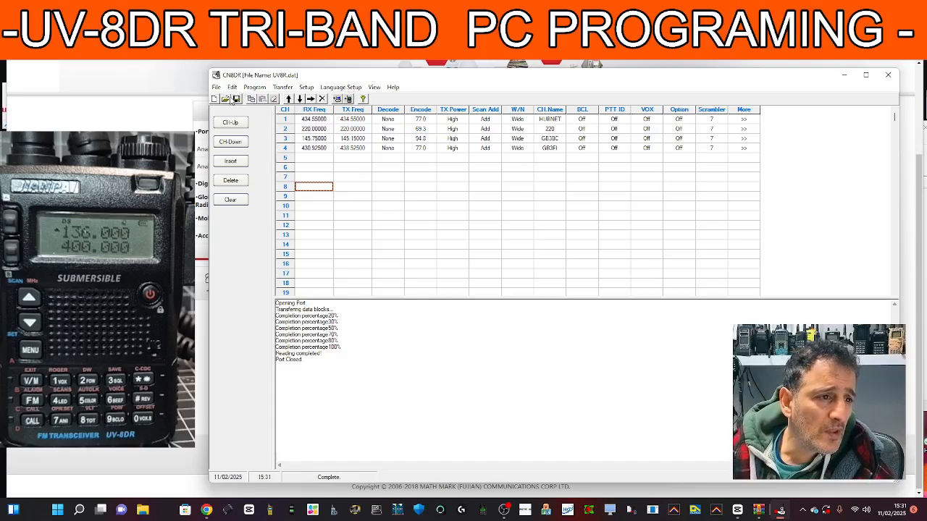
Write the programmed channel data to the radio.
left_click(283, 88)
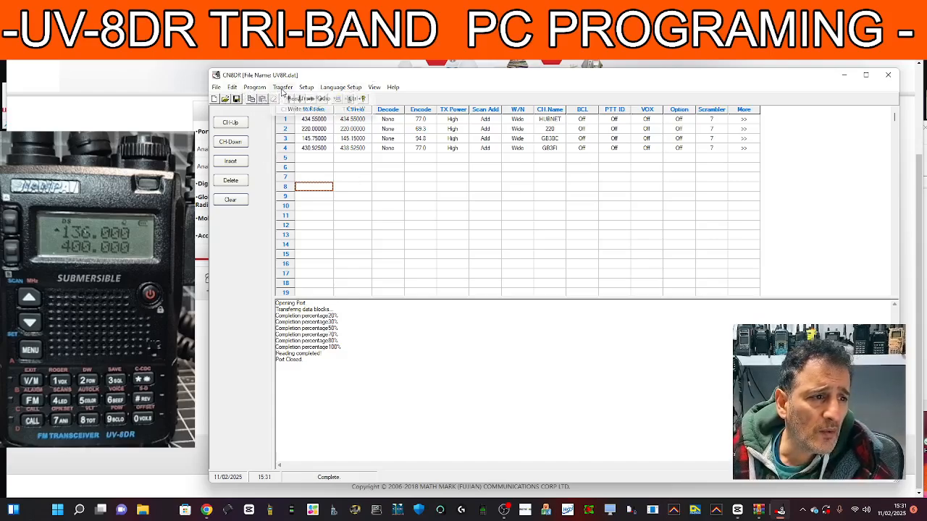
left_click(439, 76)
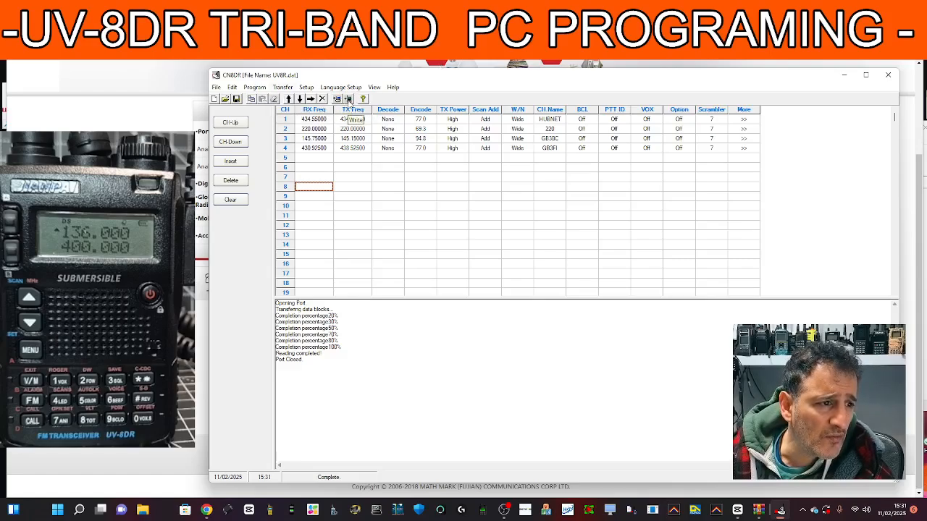
left_click(348, 99)
left_click(438, 286)
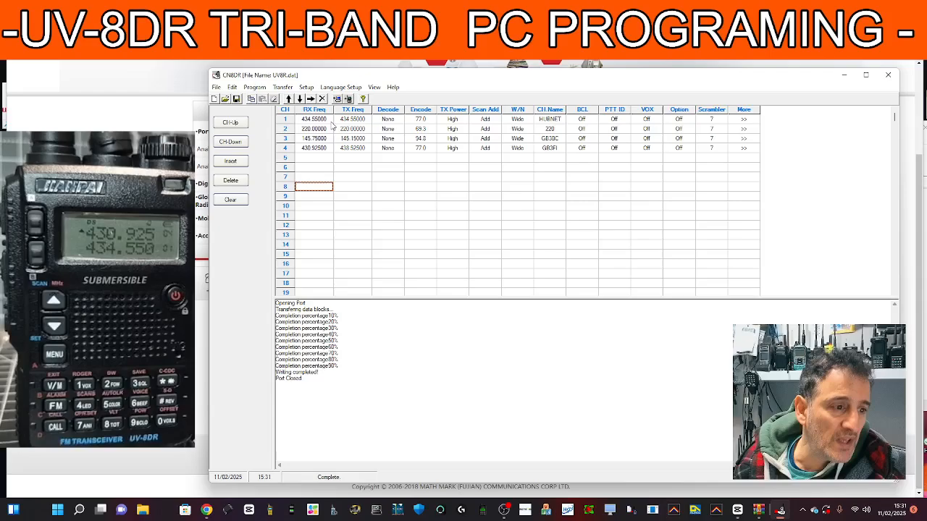
left_click(505, 510)
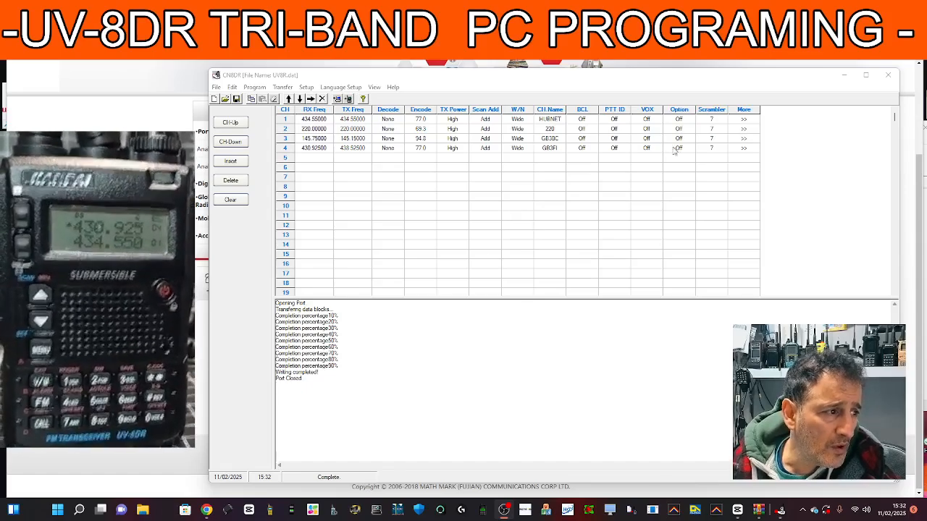
left_click(598, 146)
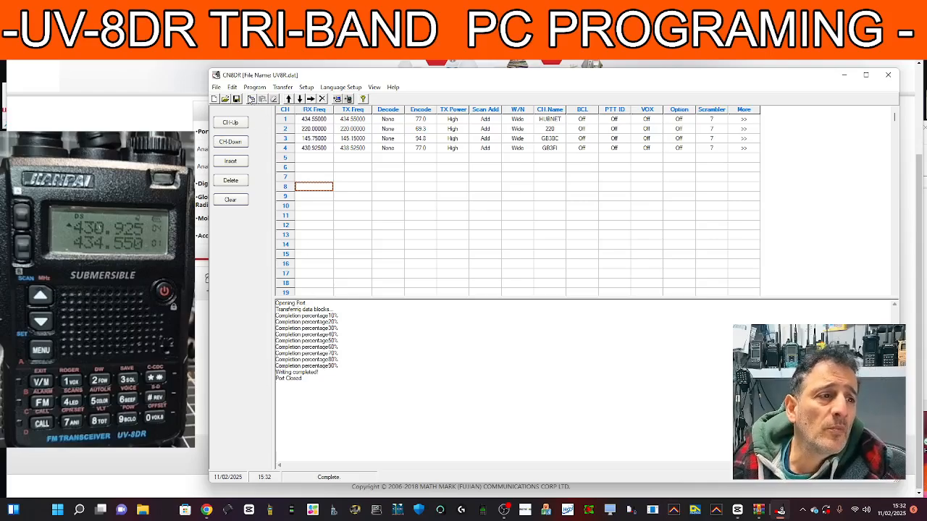
Reopen the Optional Features, set the channel display to Name, and save the function settings.
left_click(255, 87)
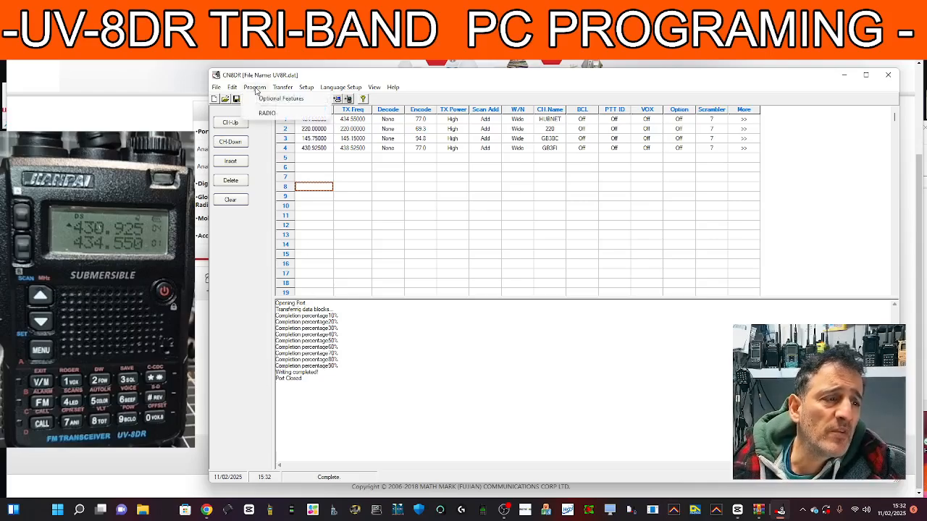
left_click(273, 98)
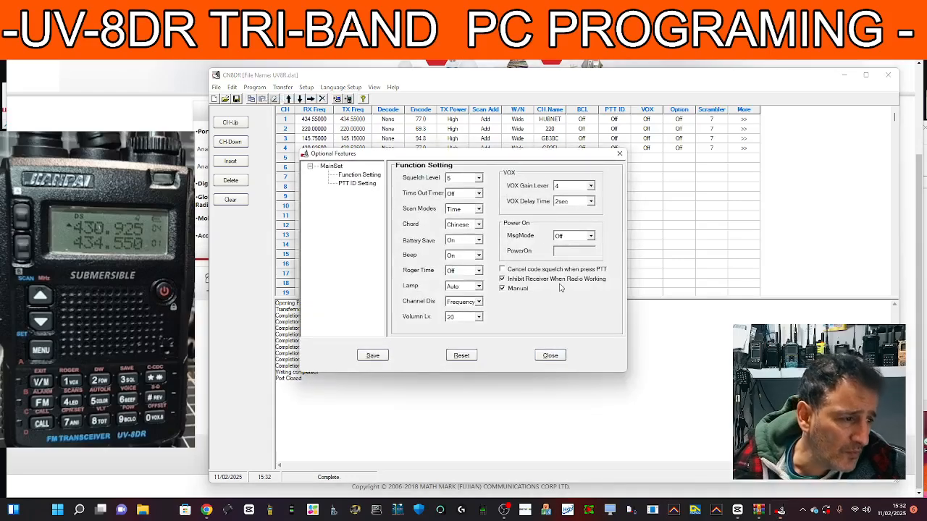
left_click(478, 303)
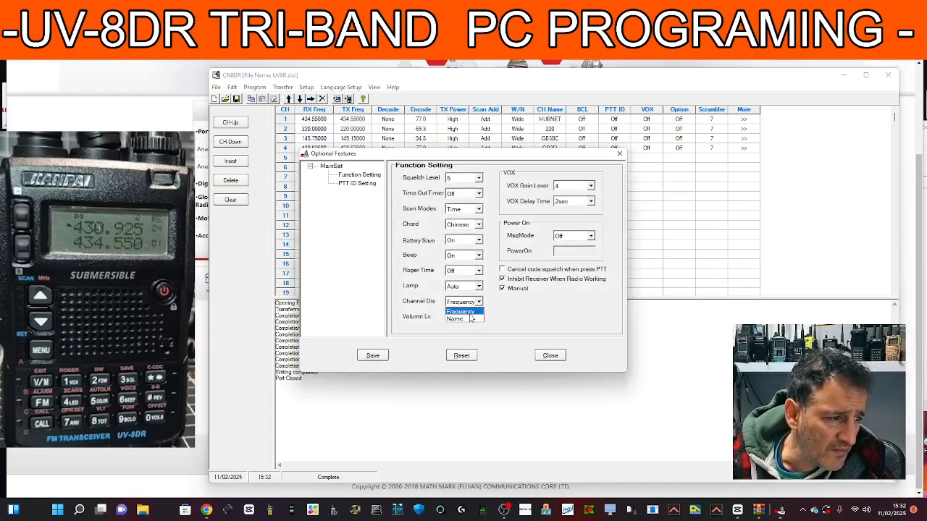
left_click(469, 318)
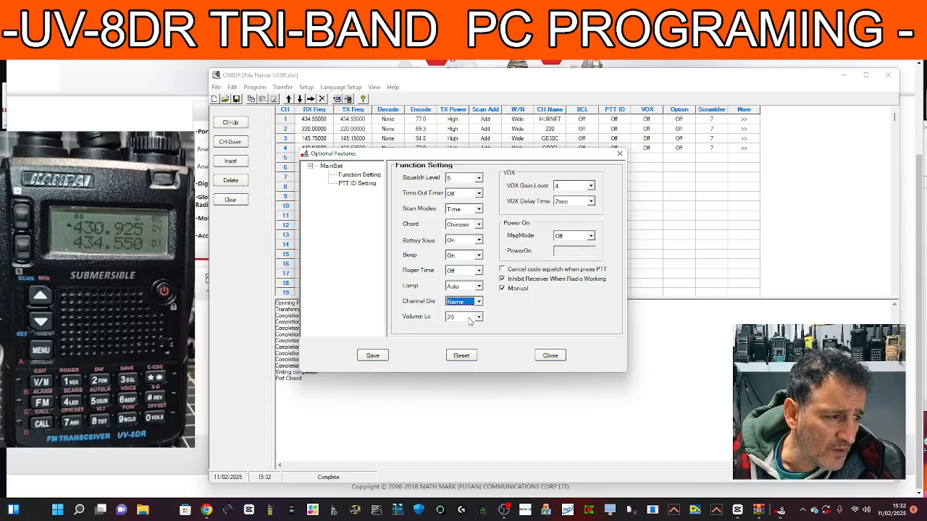
left_click(369, 356)
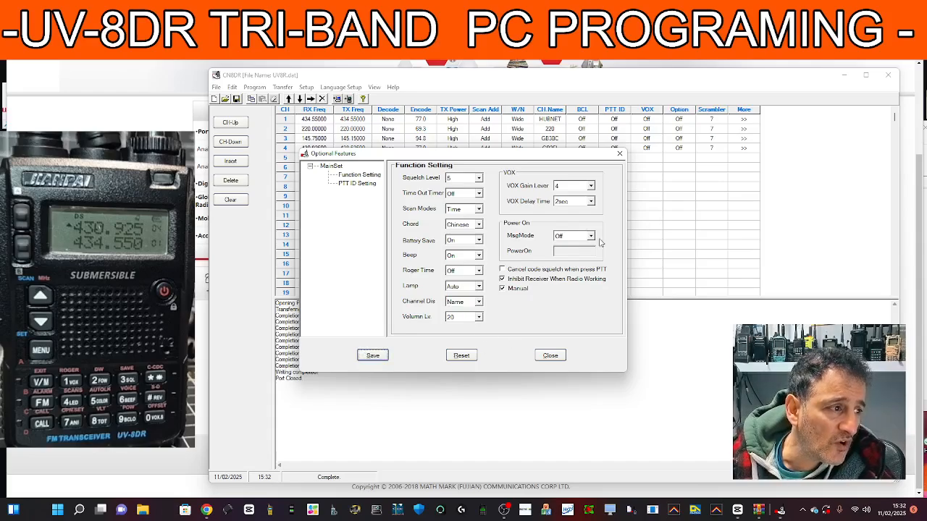
Select MSG as the power-on mode, enter the operator's call sign as its text, and switch the lamp to On.
left_click(588, 236)
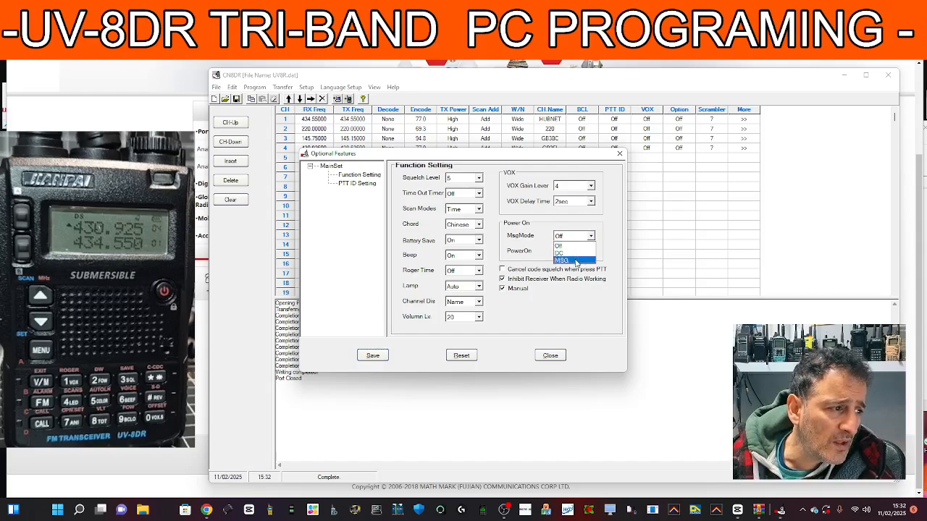
left_click(577, 259)
left_click(574, 250)
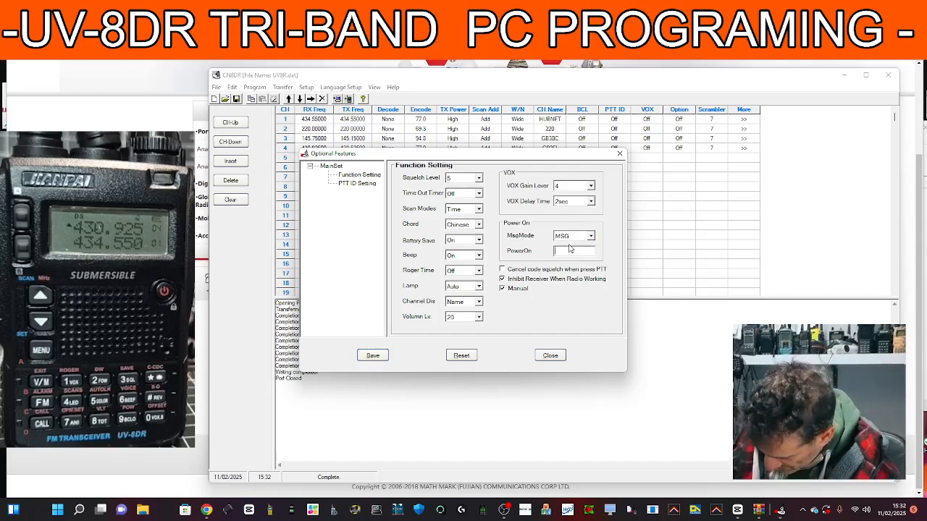
type("MD")
type("FXD")
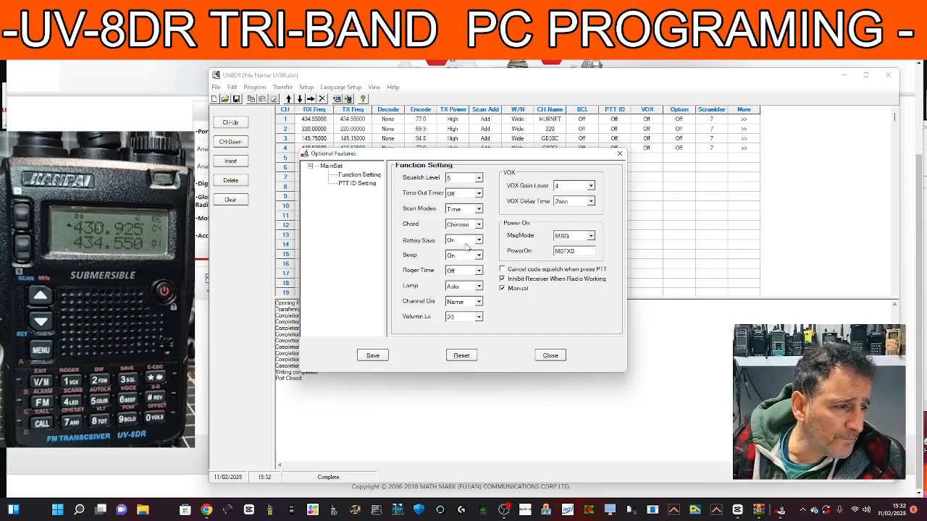
left_click(477, 286)
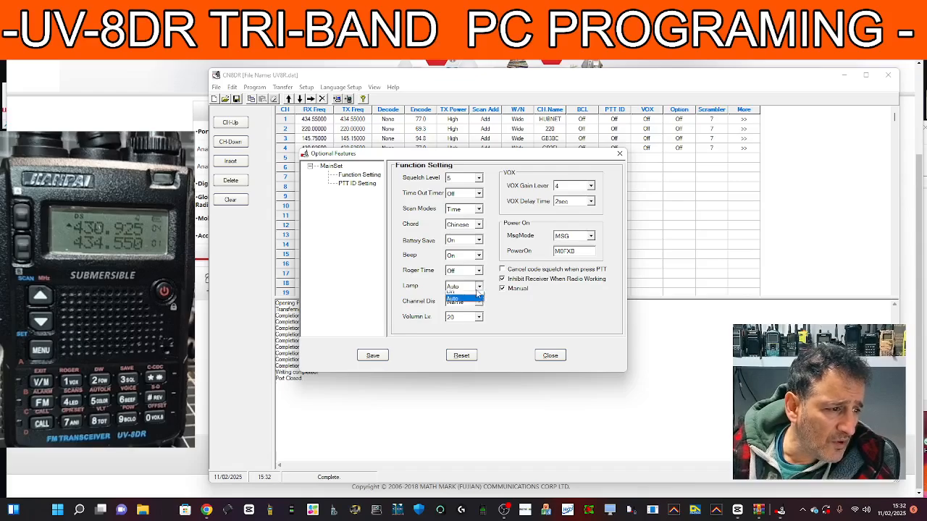
left_click(463, 303)
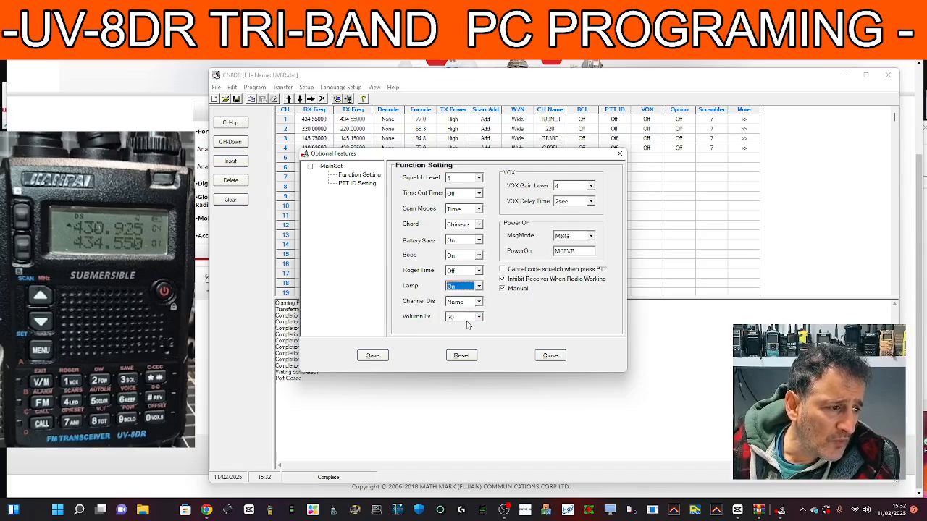
Set the radio's volume level to 5 in the function settings.
left_click(479, 317)
left_click_drag(480, 364, 480, 348)
scroll(467, 334, "up", 1)
scroll(467, 338, "up", 1)
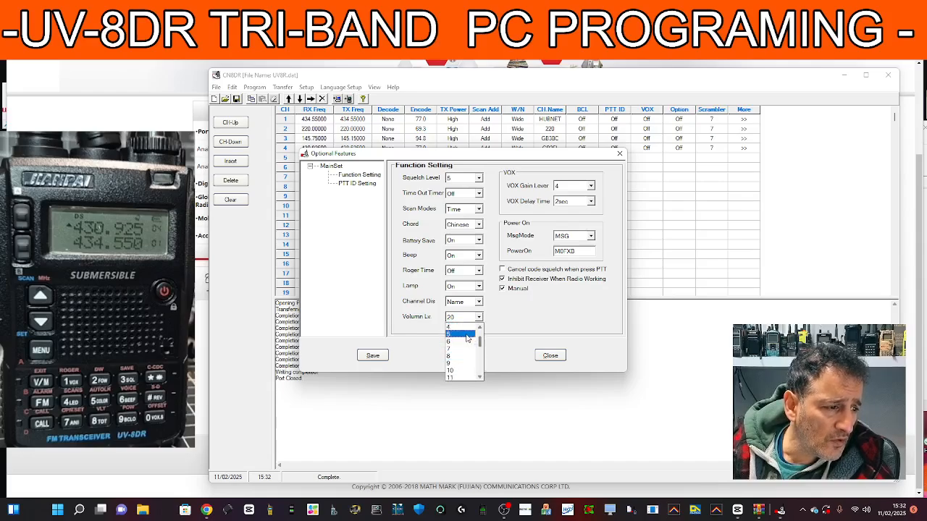
left_click(468, 338)
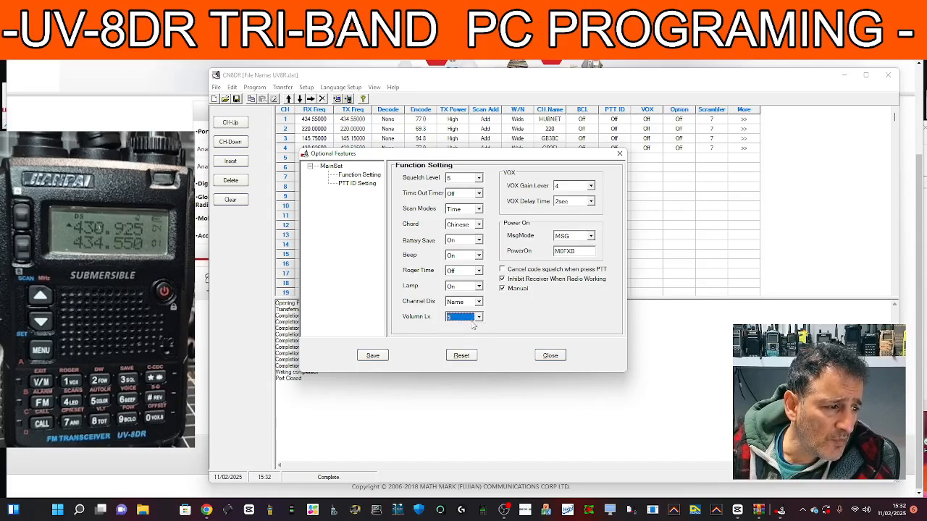
Set the Chord option to English, then save the function settings and close Optional Features.
left_click(478, 225)
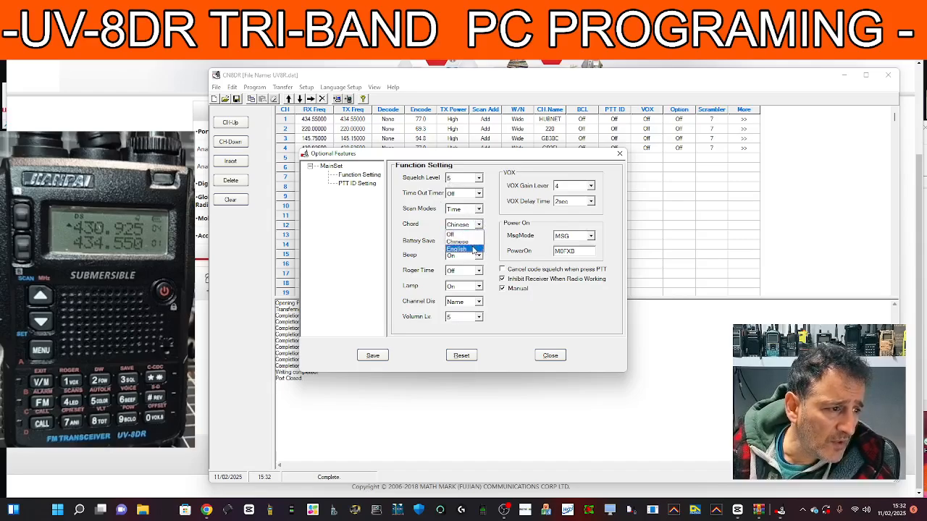
left_click(474, 249)
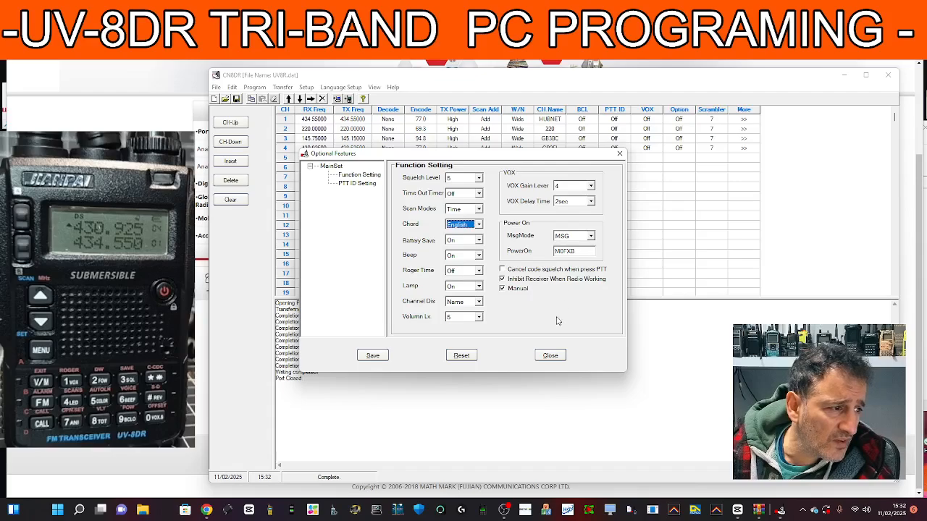
left_click(373, 356)
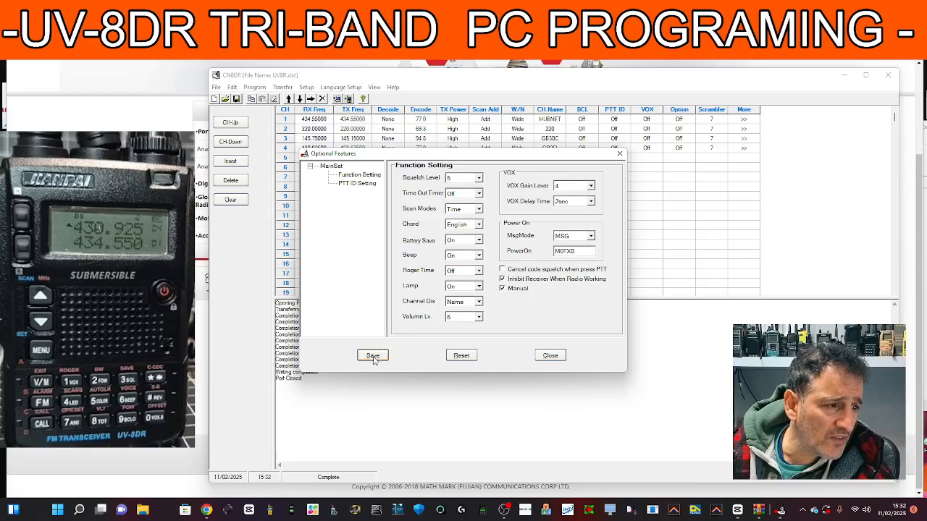
left_click(550, 356)
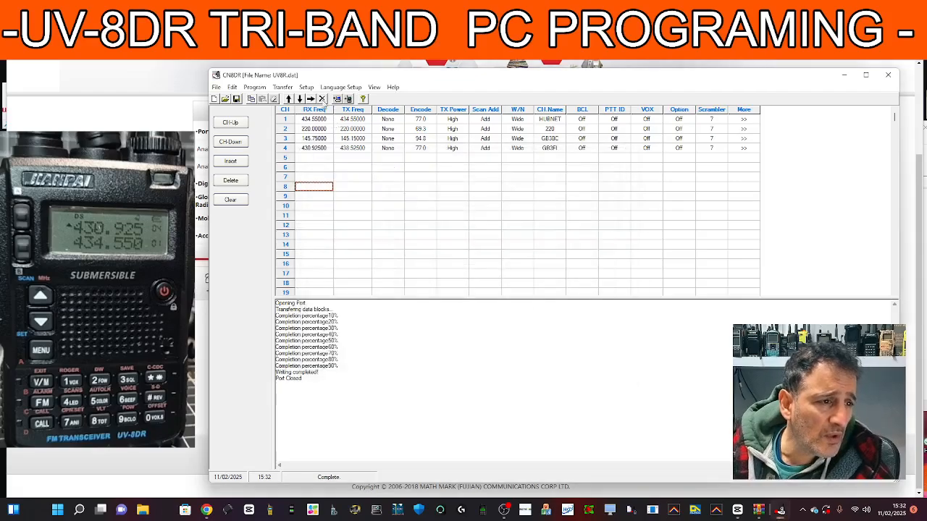
Write the channel data and updated function settings to the radio, leaving both password fields blank.
left_click(349, 99)
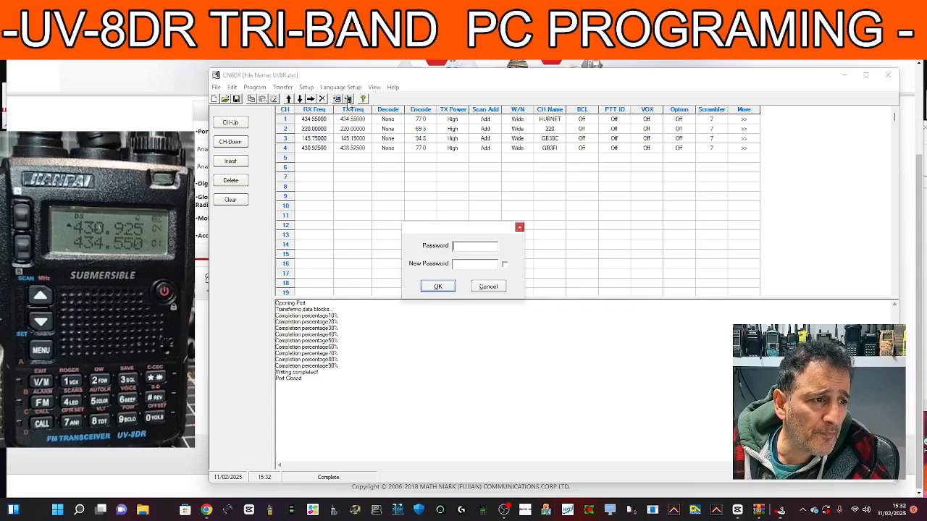
left_click(437, 286)
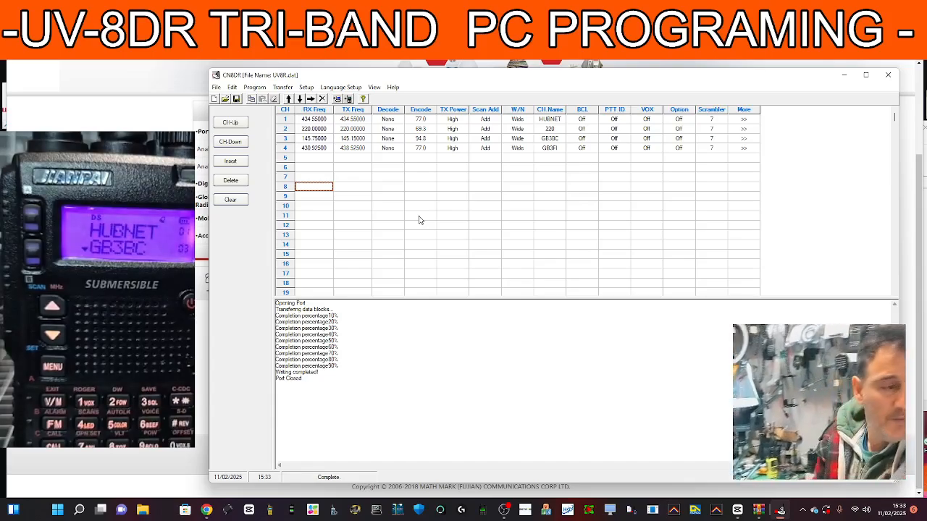
left_click(506, 511)
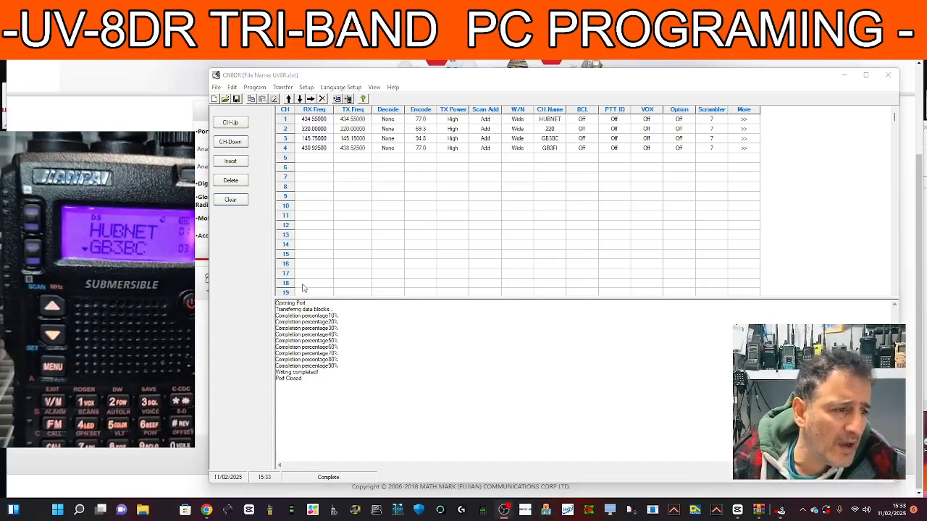